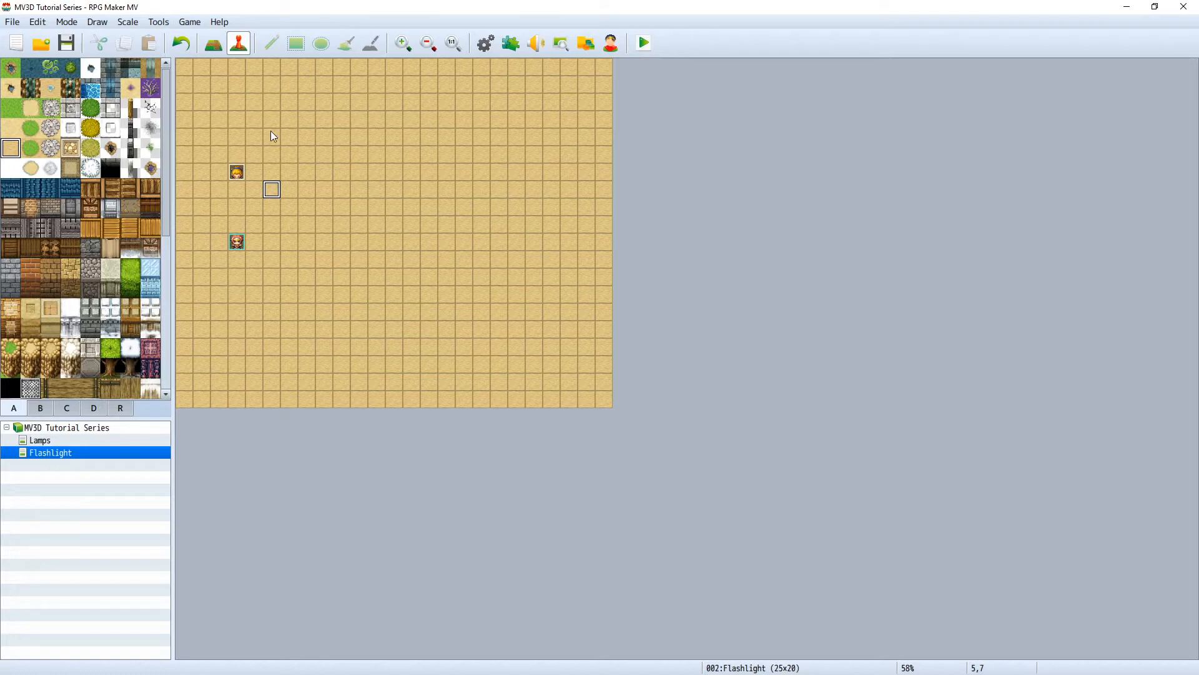
Review the light and sun plugin commands in the blonde character's event on the Flashlight map
{"action": "left_click", "coordinate": [58, 441]}
{"action": "key", "text": "Down"}
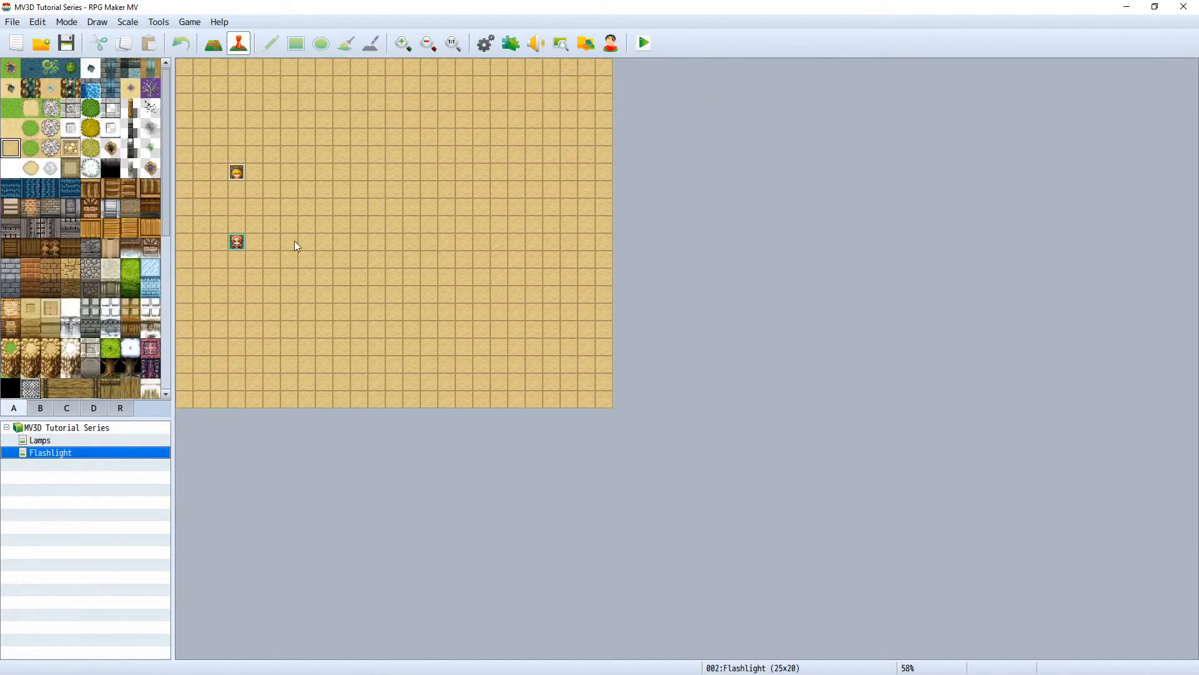
{"action": "double_click", "coordinate": [238, 172]}
{"action": "left_click_drag", "start_coordinate": [479, 118], "coordinate": [406, 96]}
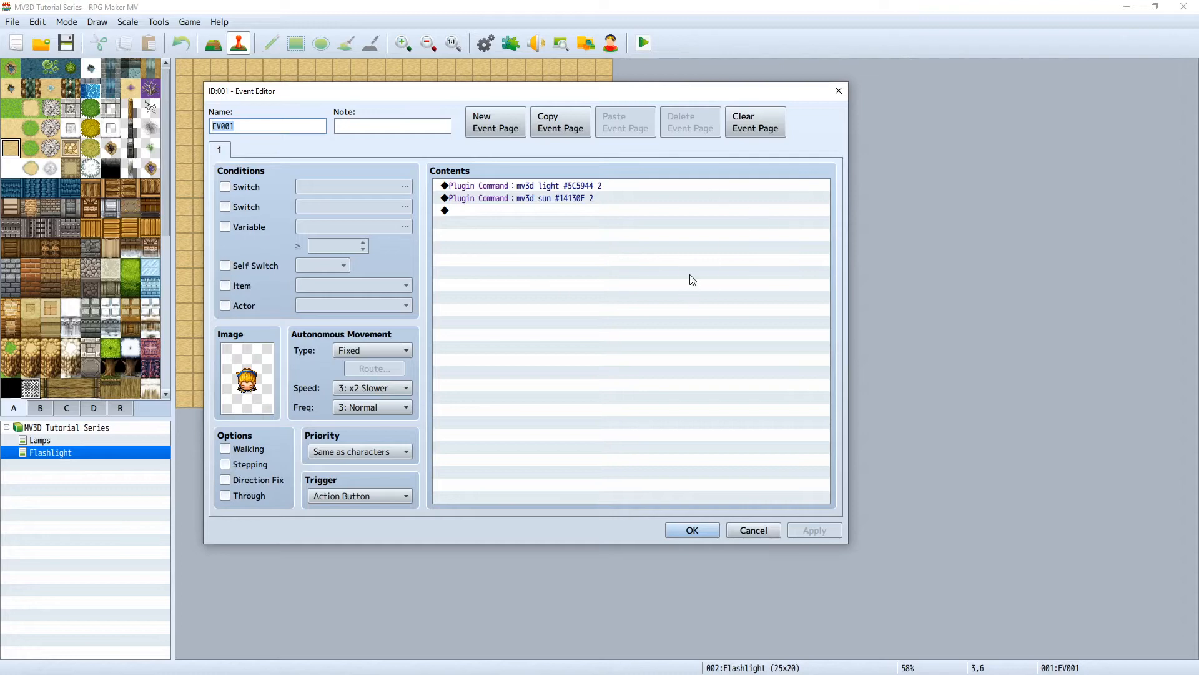
{"action": "left_click", "coordinate": [689, 530]}
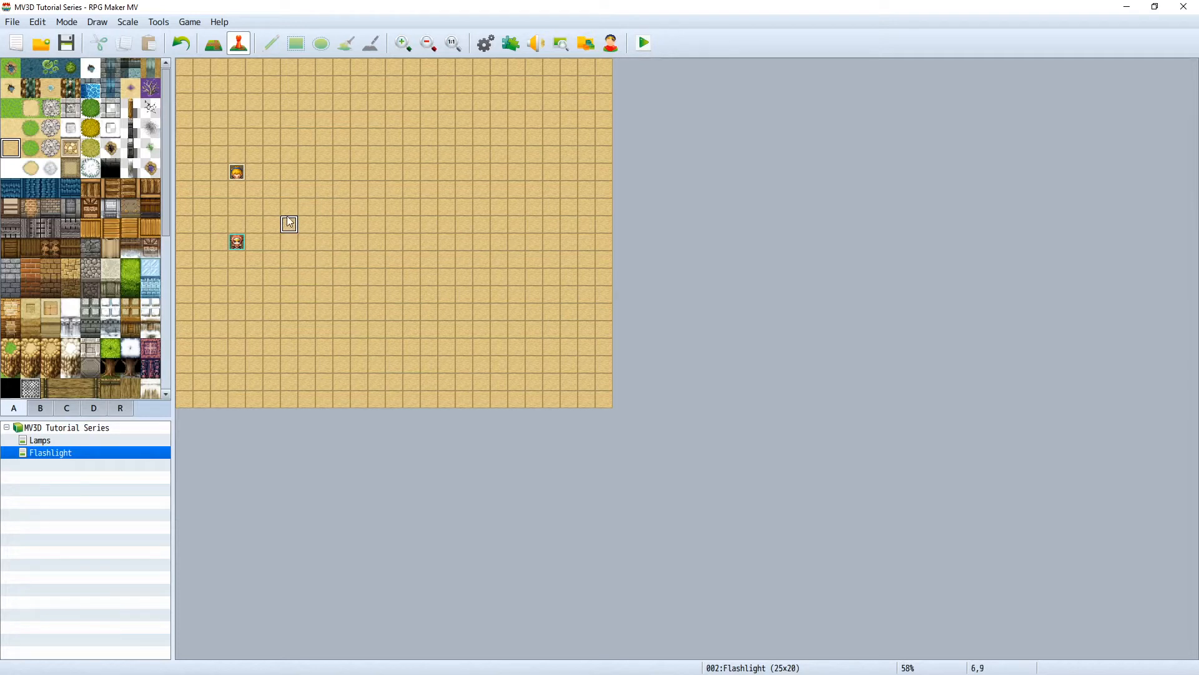
Create a new event at 6,8 on the Flashlight map and give it a purple horned sprite from the Damage3 set
{"action": "left_click", "coordinate": [236, 242]}
{"action": "double_click", "coordinate": [290, 208]}
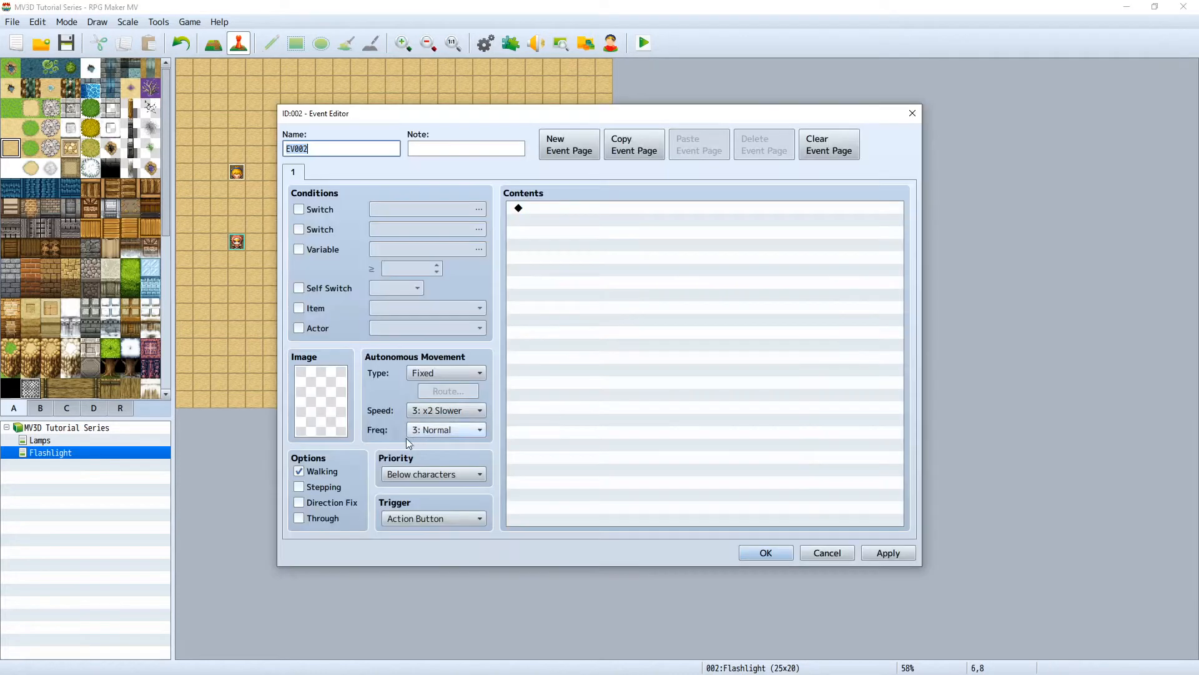
{"action": "double_click", "coordinate": [346, 402]}
{"action": "left_click", "coordinate": [460, 293]}
{"action": "left_click", "coordinate": [617, 285]}
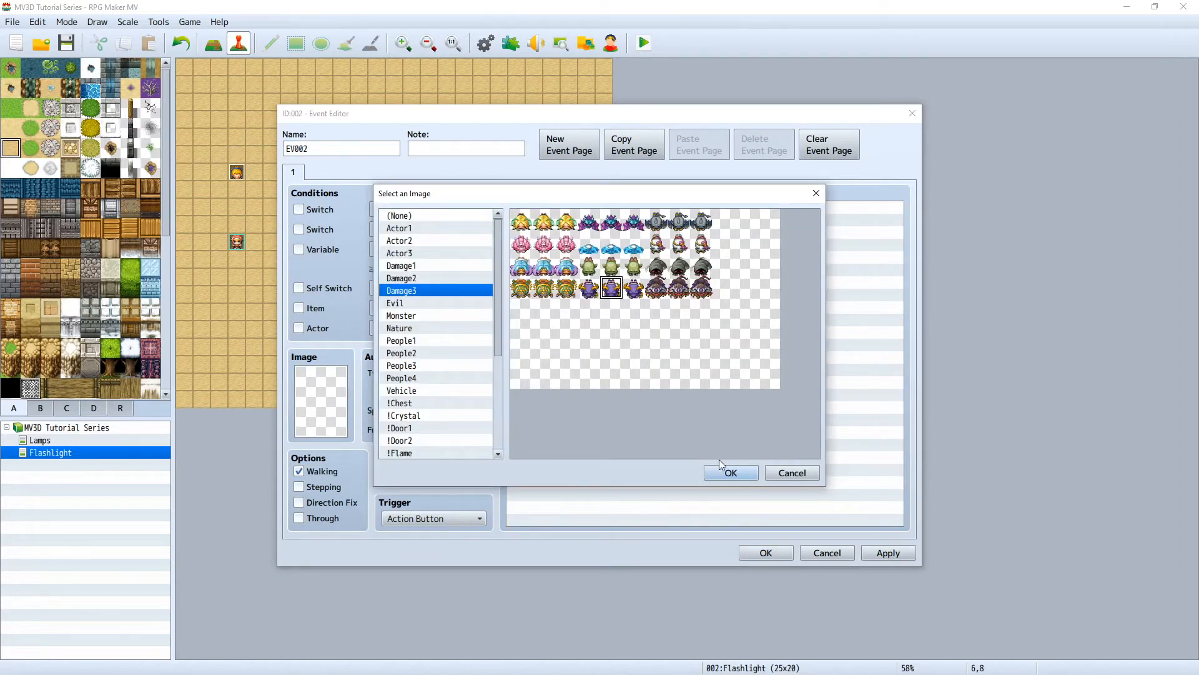
{"action": "left_click", "coordinate": [727, 473]}
Add the plugin command "mv3d @p flashlight #F1F3BA 2" to the purple horned event and save the event
{"action": "double_click", "coordinate": [728, 339]}
{"action": "left_click", "coordinate": [812, 518]}
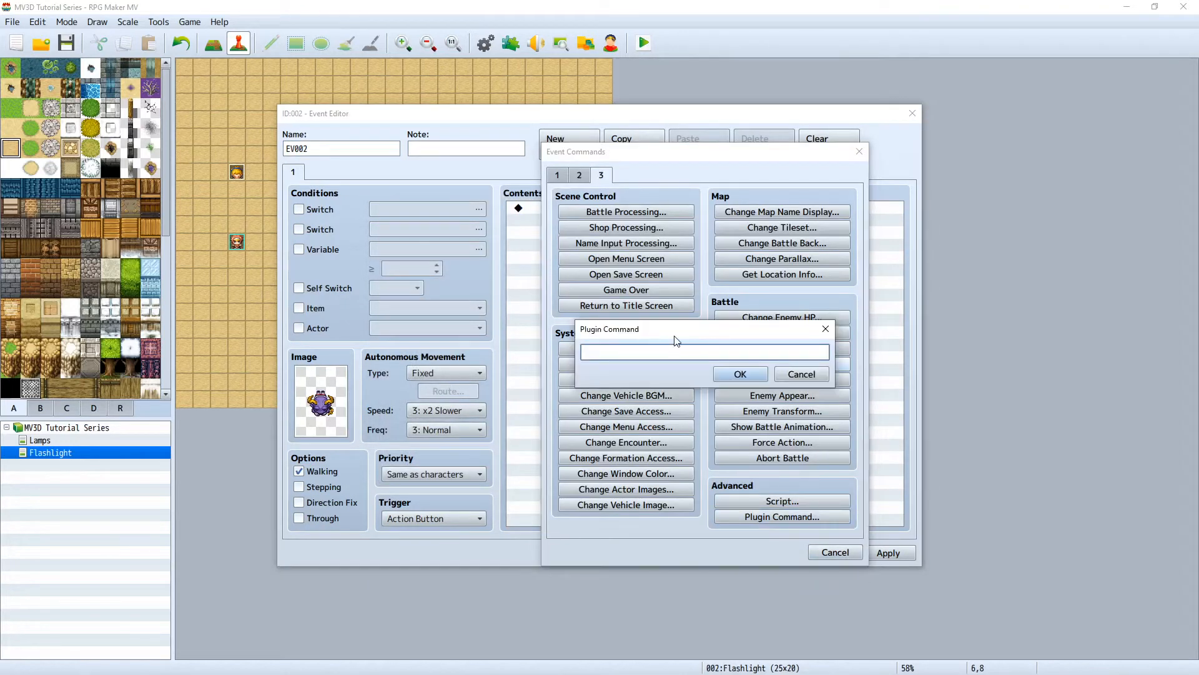
{"action": "type", "text": "mv3d @p flashlight"}
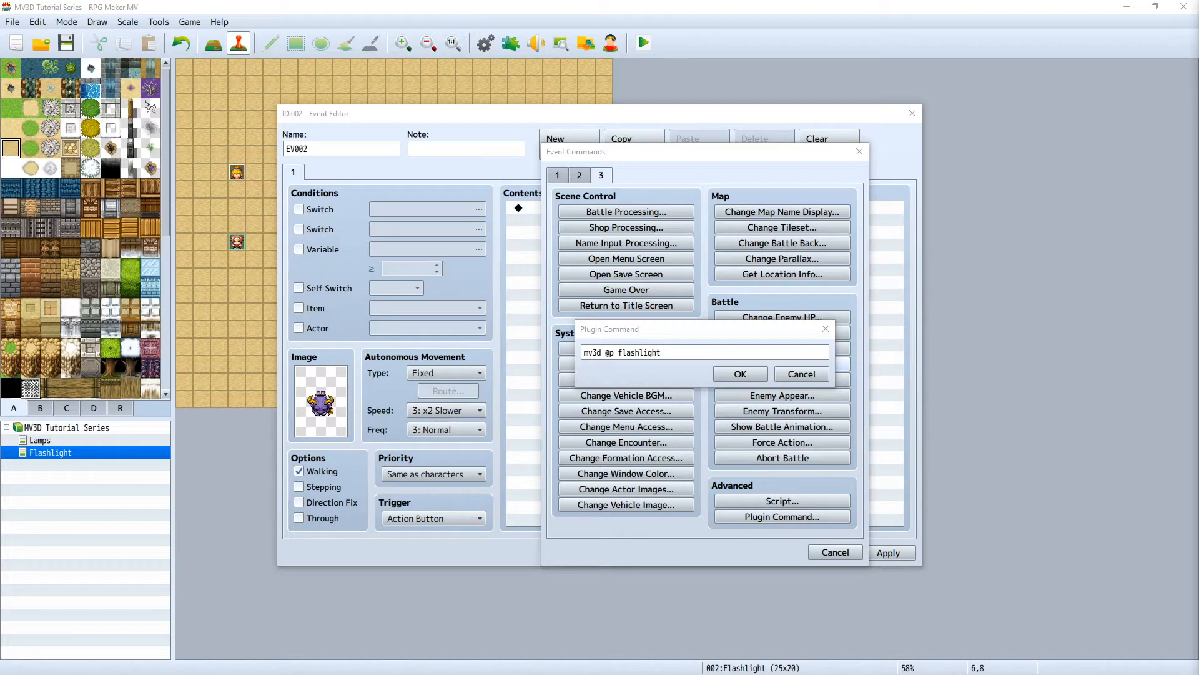
{"action": "left_click", "coordinate": [678, 329]}
{"action": "type", "text": "#F1F3BA"}
{"action": "left_click", "coordinate": [744, 373]}
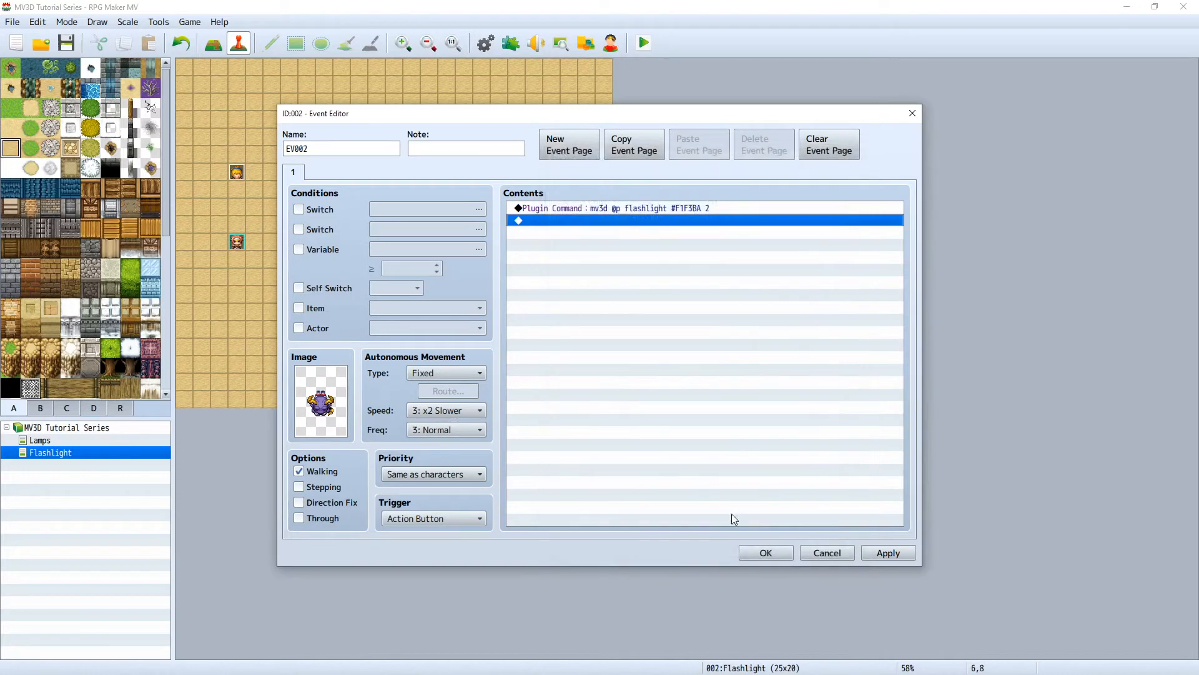
{"action": "left_click", "coordinate": [765, 553]}
Save and playtest the game, triggering the purple horned event and walking the player around to examine the flashlight beam in different directions
{"action": "left_click", "coordinate": [638, 43]}
{"action": "left_click", "coordinate": [545, 362]}
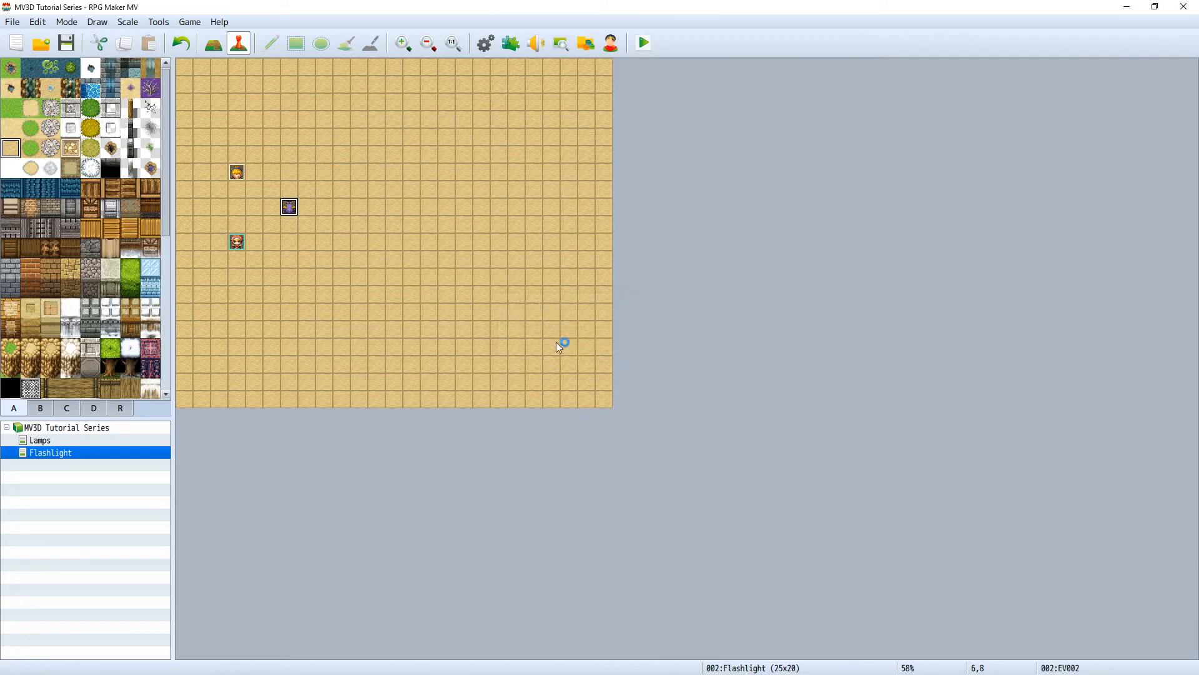
{"action": "left_click", "coordinate": [811, 140]}
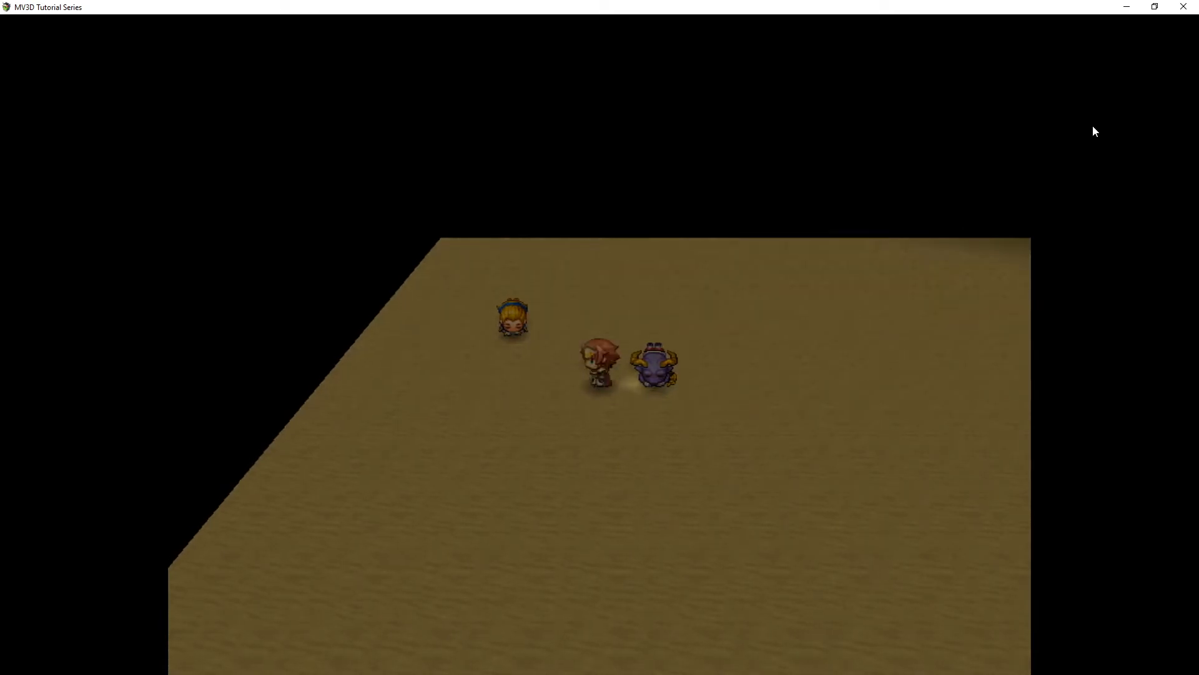
{"action": "key", "text": "Right"}
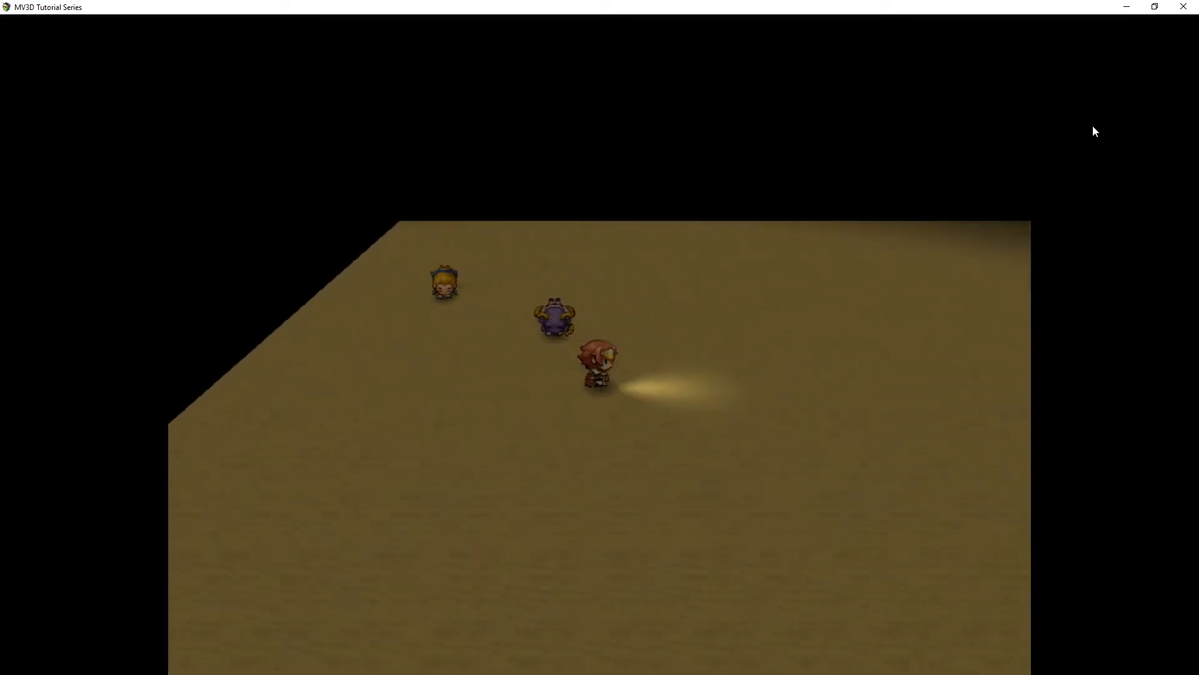
{"action": "key", "text": "Left"}
{"action": "key", "text": "Down"}
{"action": "key", "text": "Left"}
{"action": "key", "text": "Right"}
{"action": "key", "text": "Left"}
{"action": "key", "text": "Right"}
{"action": "key", "text": "Up"}
{"action": "key", "text": "Down"}
{"action": "key", "text": "Left"}
{"action": "key", "text": "Right"}
{"action": "key", "text": "Up"}
{"action": "key", "text": "Left"}
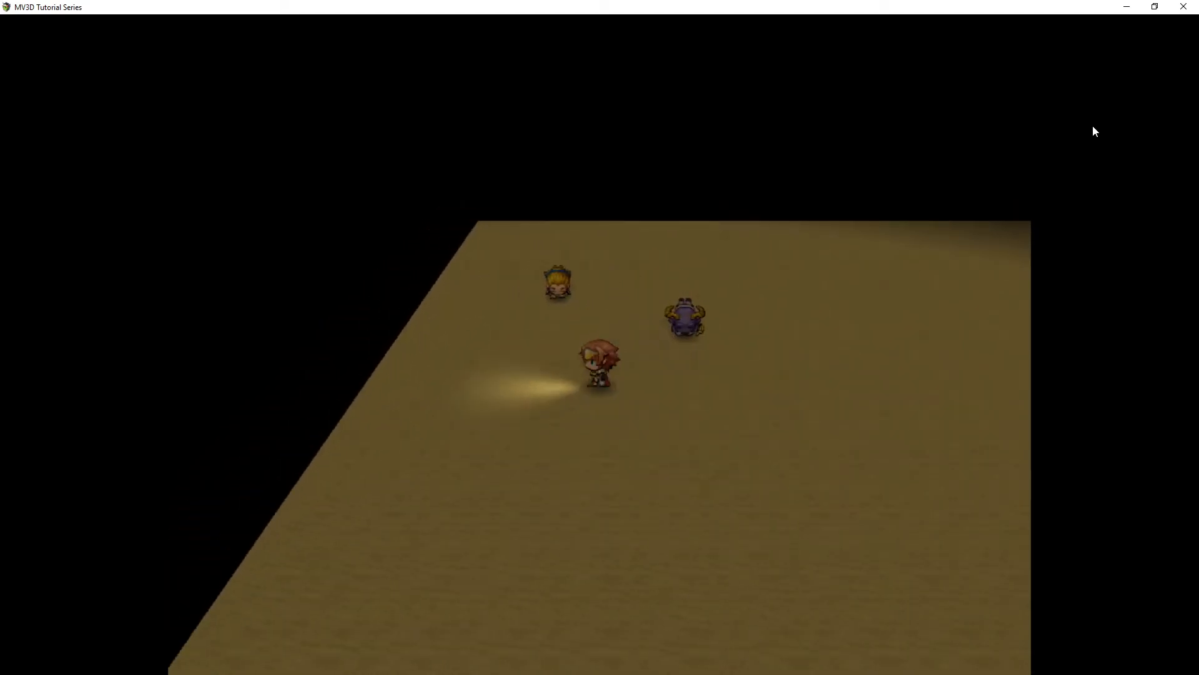
{"action": "key", "text": "Up"}
{"action": "key", "text": "alt+F4"}
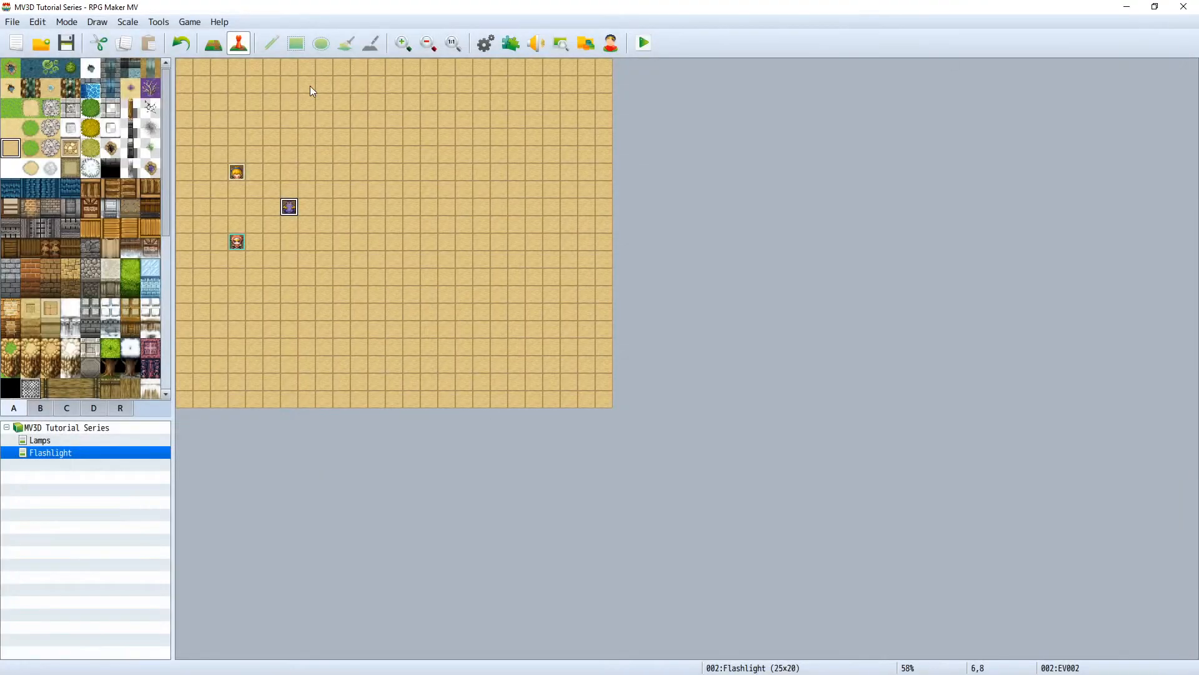
Create a new event at 8,12 and give it the pink fairy sprite from the Nature set
{"action": "double_click", "coordinate": [324, 291]}
{"action": "double_click", "coordinate": [313, 397]}
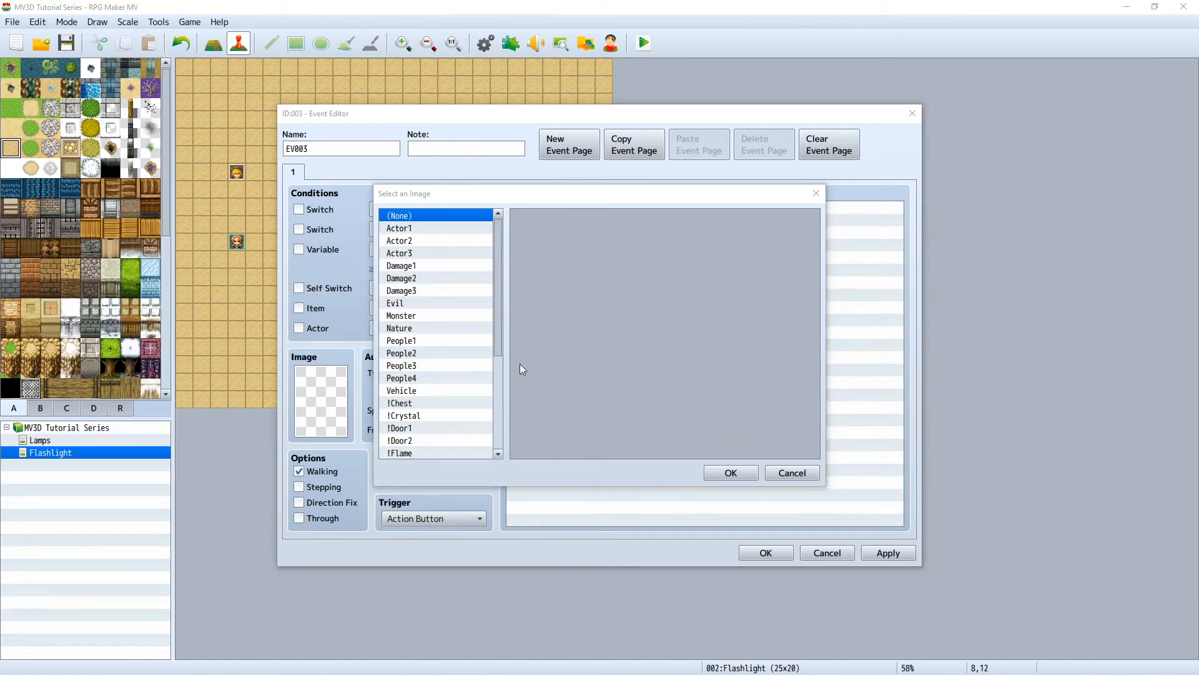
{"action": "left_click", "coordinate": [417, 328]}
{"action": "left_click", "coordinate": [614, 315]}
{"action": "left_click", "coordinate": [735, 476]}
Add the plugin command "mv3d @p flashlight intensity +2 1" to the pink fairy event and save the event
{"action": "double_click", "coordinate": [624, 209]}
{"action": "left_click", "coordinate": [781, 518]}
{"action": "type", "text": "mv3d "}
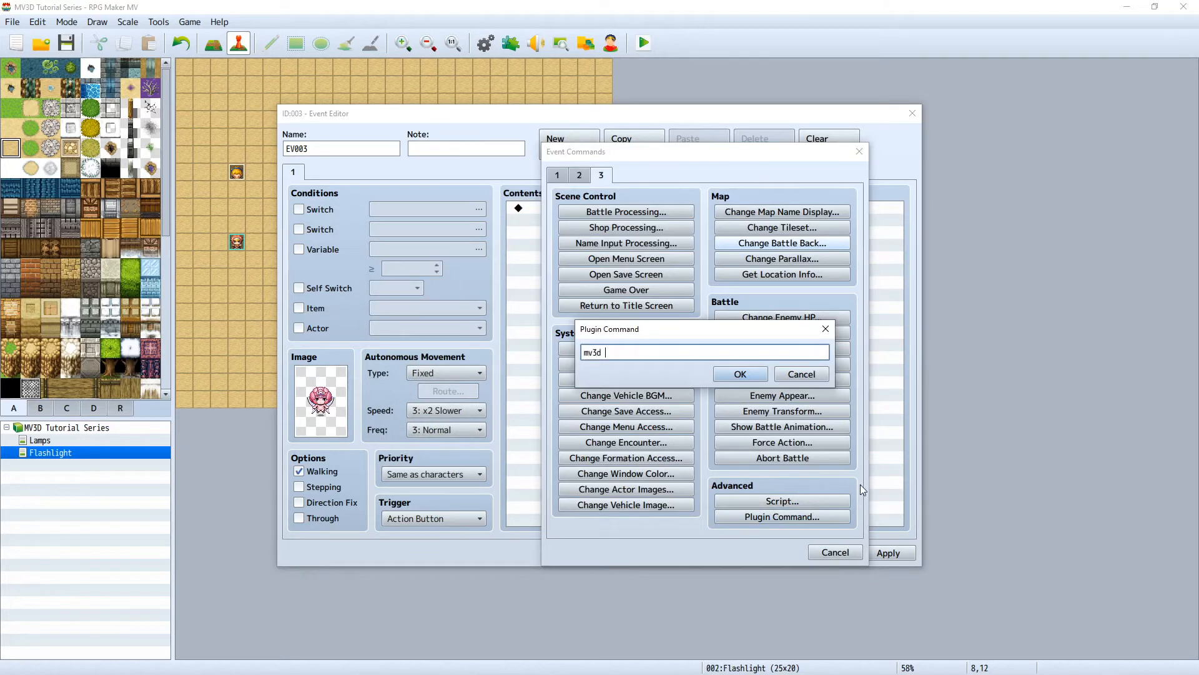
{"action": "type", "text": "@p flashlight intensity +2 1"}
{"action": "left_click", "coordinate": [740, 374]}
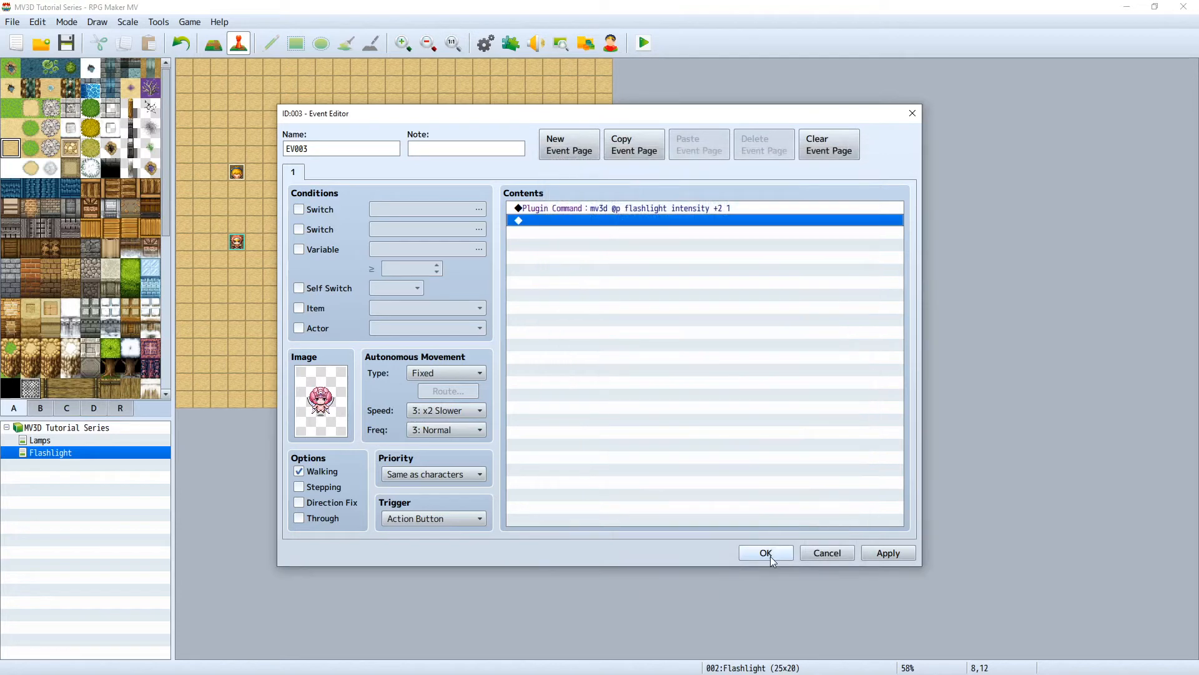
{"action": "left_click", "coordinate": [764, 626]}
Duplicate the pink fairy event at 8,8 and change the copy's plugin command to "mv3d @p flashlight intensity +-2 1"
{"action": "key", "text": "ctrl+c"}
{"action": "left_click", "coordinate": [328, 208]}
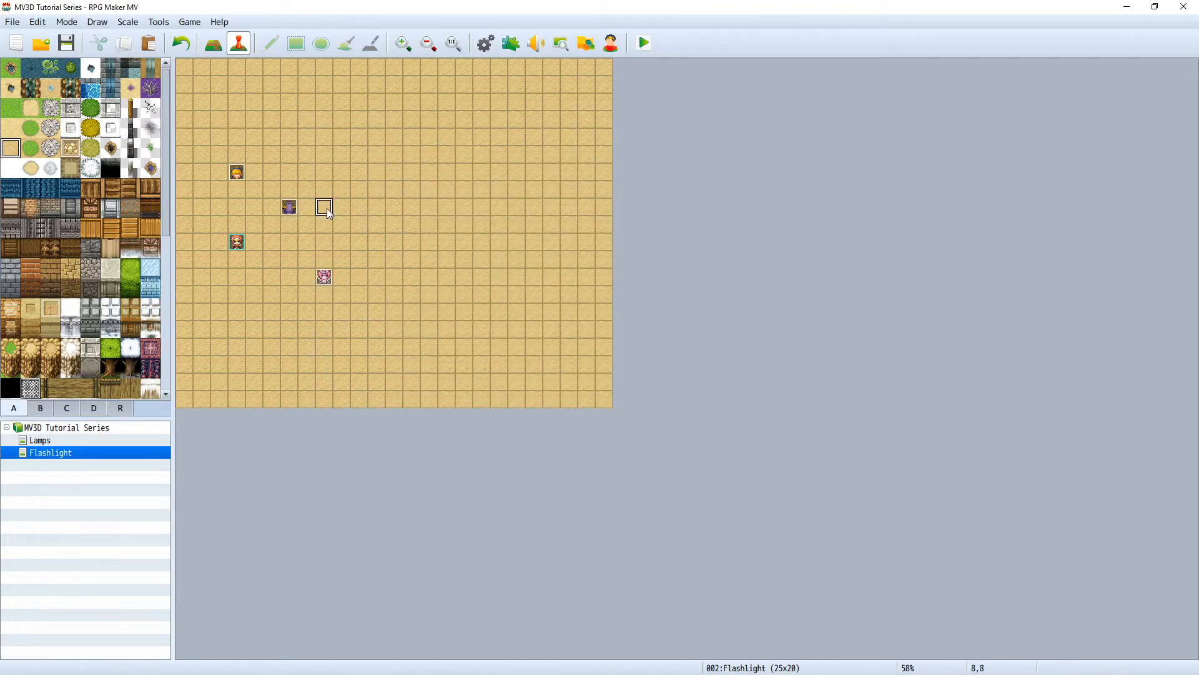
{"action": "key", "text": "ctrl+v"}
{"action": "double_click", "coordinate": [327, 208]}
{"action": "right_click", "coordinate": [561, 213]}
{"action": "left_click", "coordinate": [577, 232]}
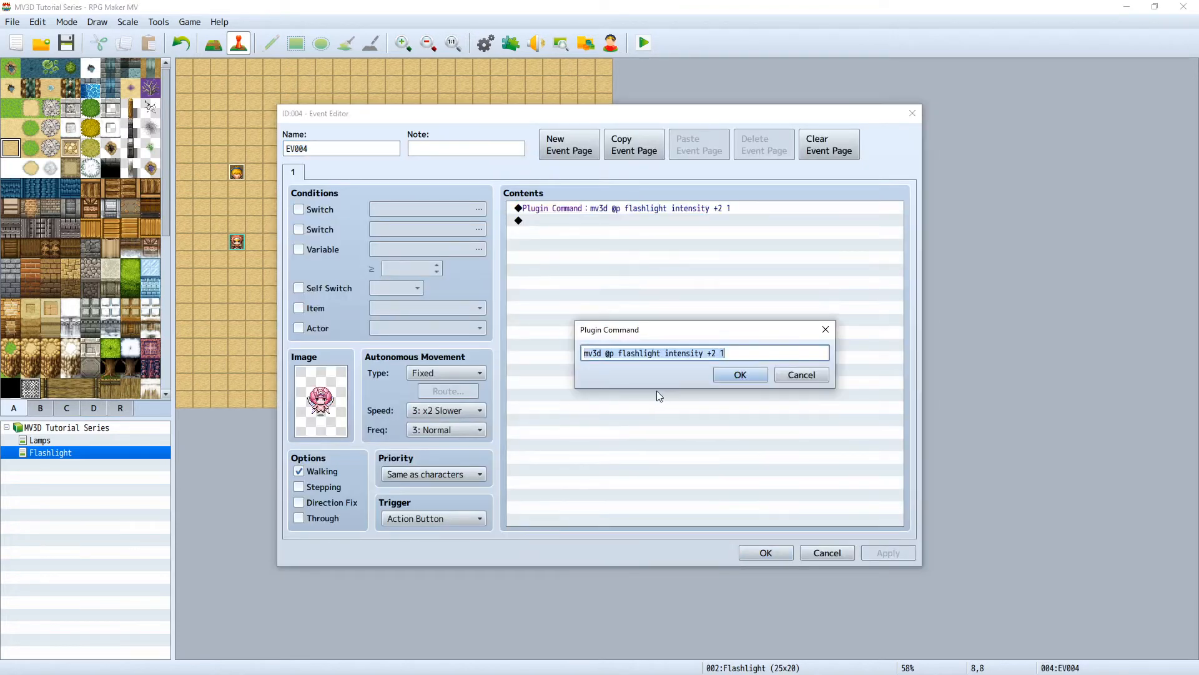
{"action": "left_click", "coordinate": [710, 353]}
{"action": "type", "text": "-"}
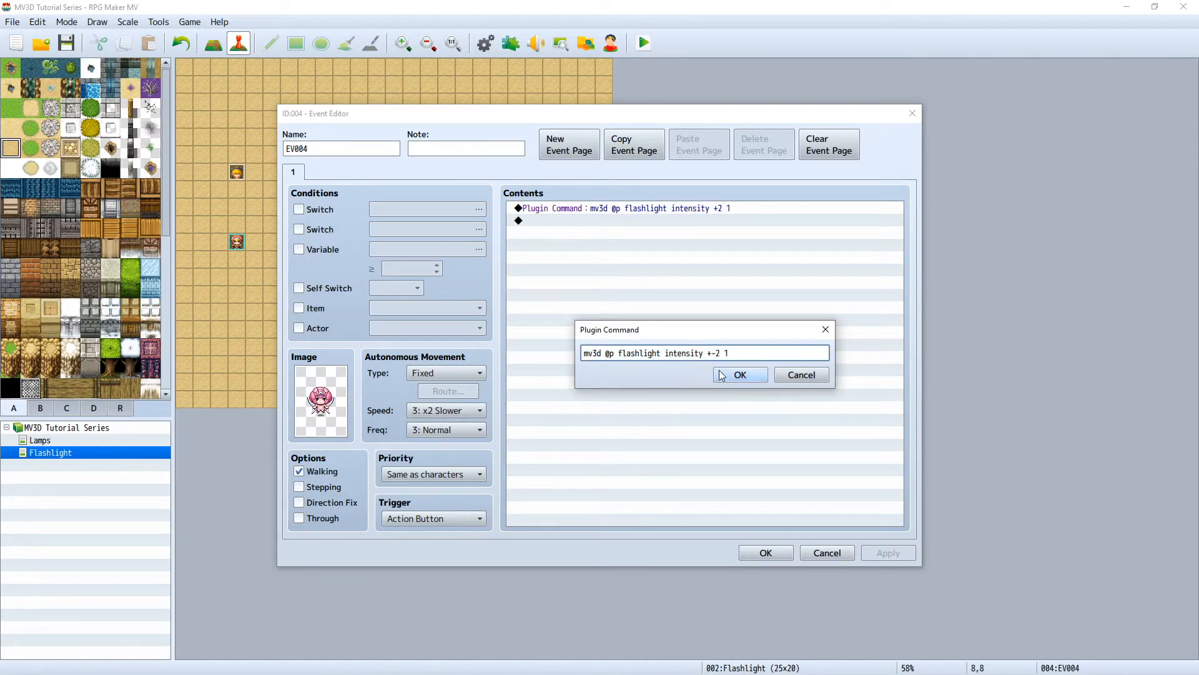
{"action": "left_click", "coordinate": [740, 374]}
Change the copied event's image to the green sprite from the Nature set and save the event
{"action": "double_click", "coordinate": [321, 400]}
{"action": "double_click", "coordinate": [739, 375]}
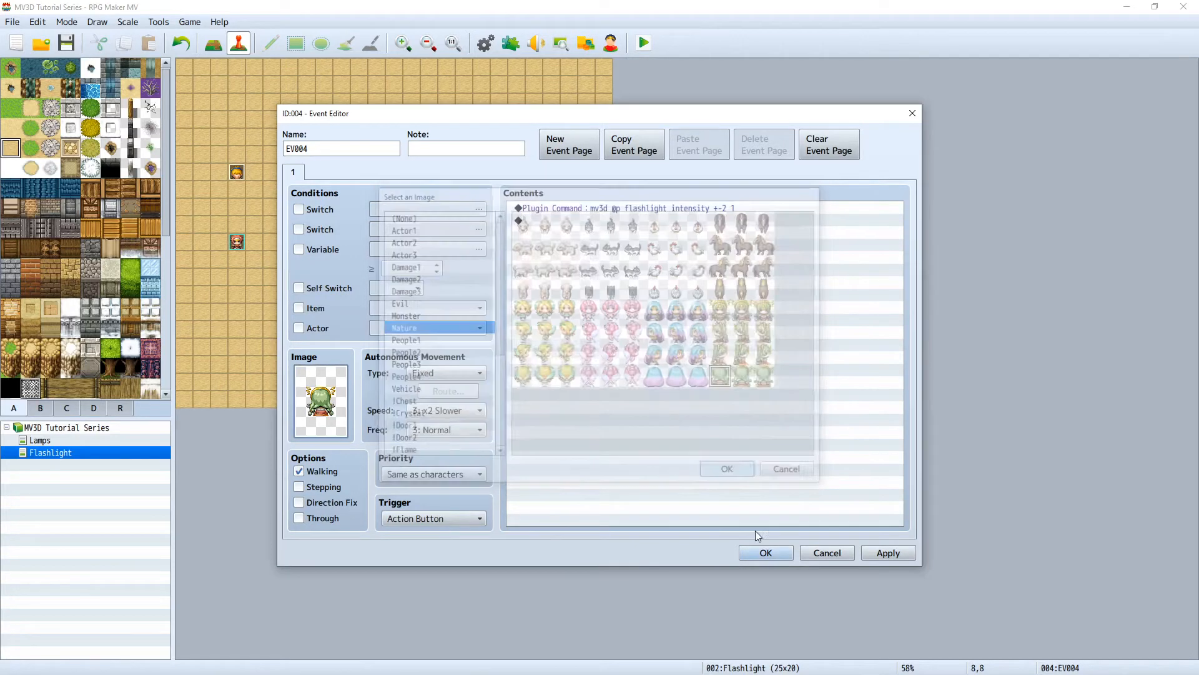
{"action": "left_click", "coordinate": [766, 552]}
Create a new event at 10,12 and give it the purple-haired undead sprite from the Monster set
{"action": "left_click", "coordinate": [358, 282]}
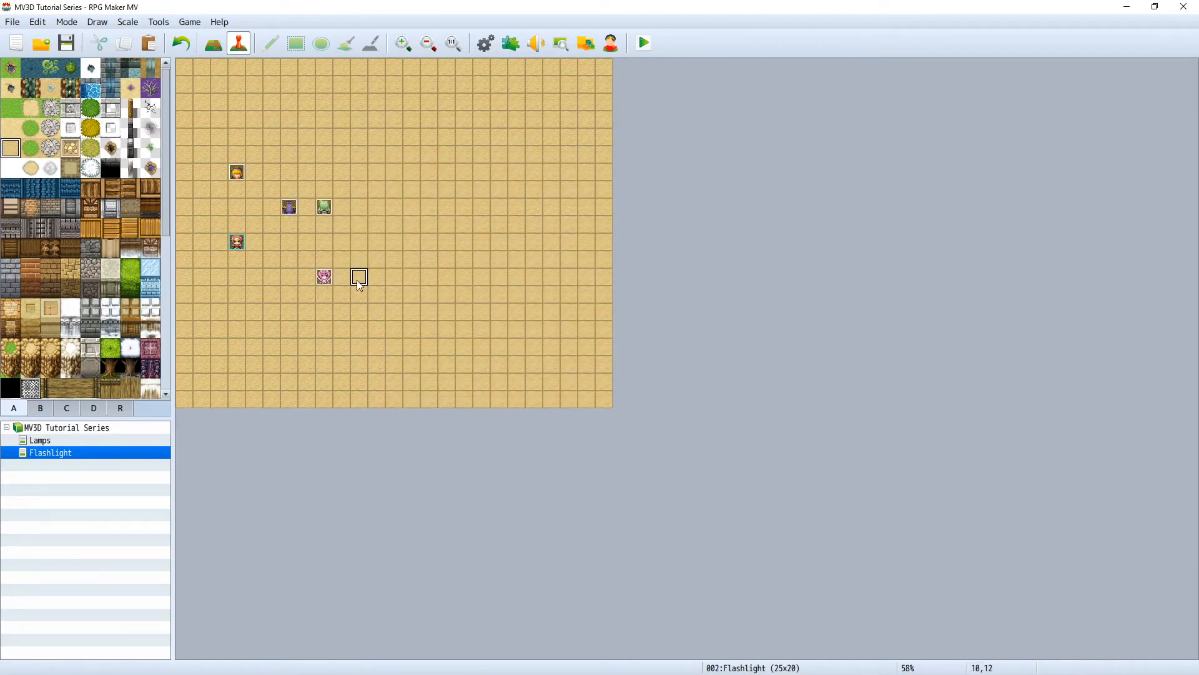
{"action": "double_click", "coordinate": [358, 280]}
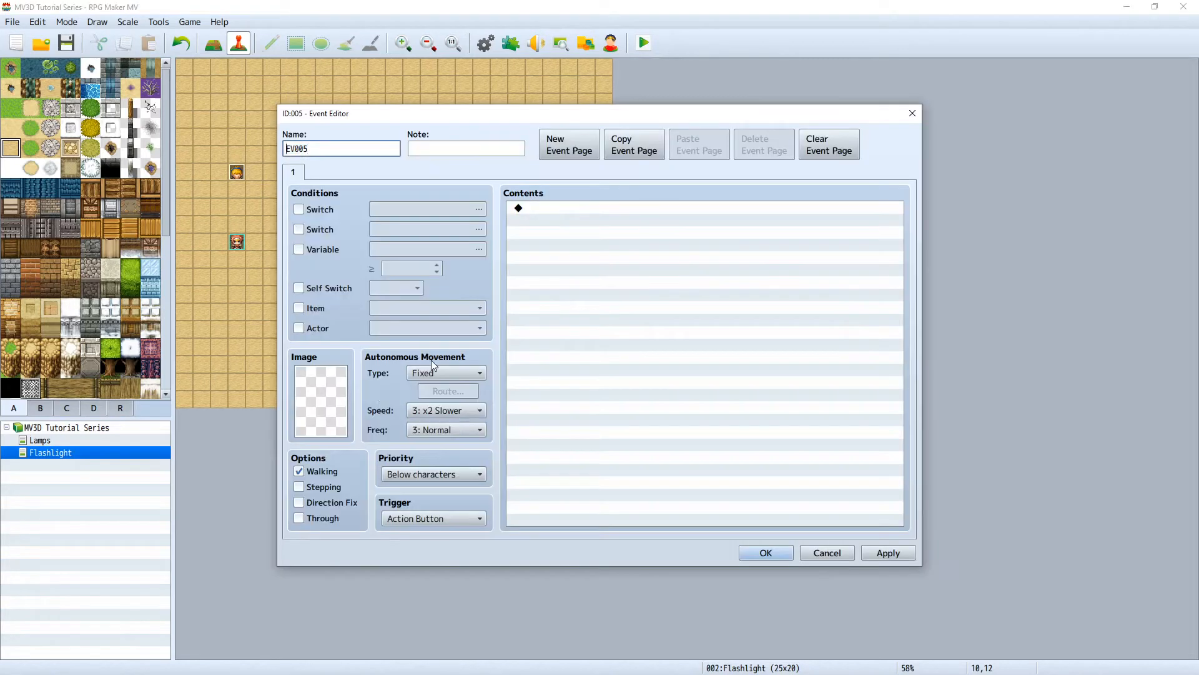
{"action": "double_click", "coordinate": [322, 399]}
{"action": "left_click", "coordinate": [401, 316]}
{"action": "left_click", "coordinate": [589, 332]}
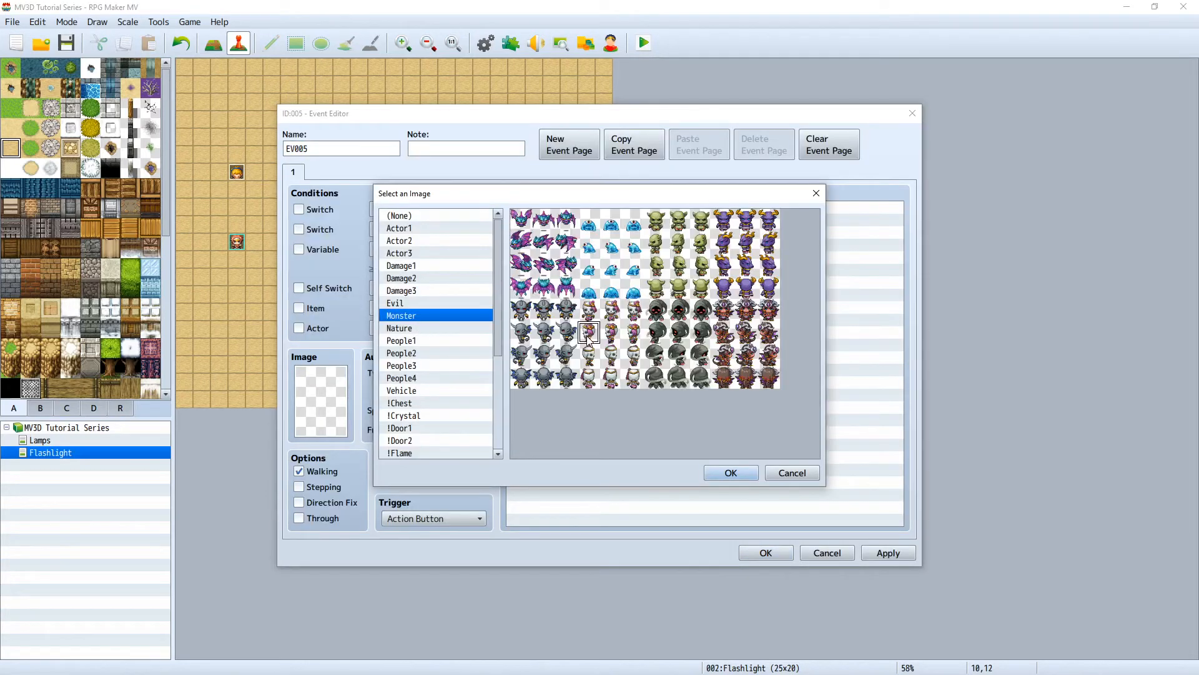
{"action": "left_click", "coordinate": [731, 473]}
Add the plugin command "mv3d @p flashlight dist +2 1" to the new event at 10,12 and save the event
{"action": "double_click", "coordinate": [661, 239]}
{"action": "left_click", "coordinate": [782, 517]}
{"action": "type", "text": "mv3d @p flashlight"}
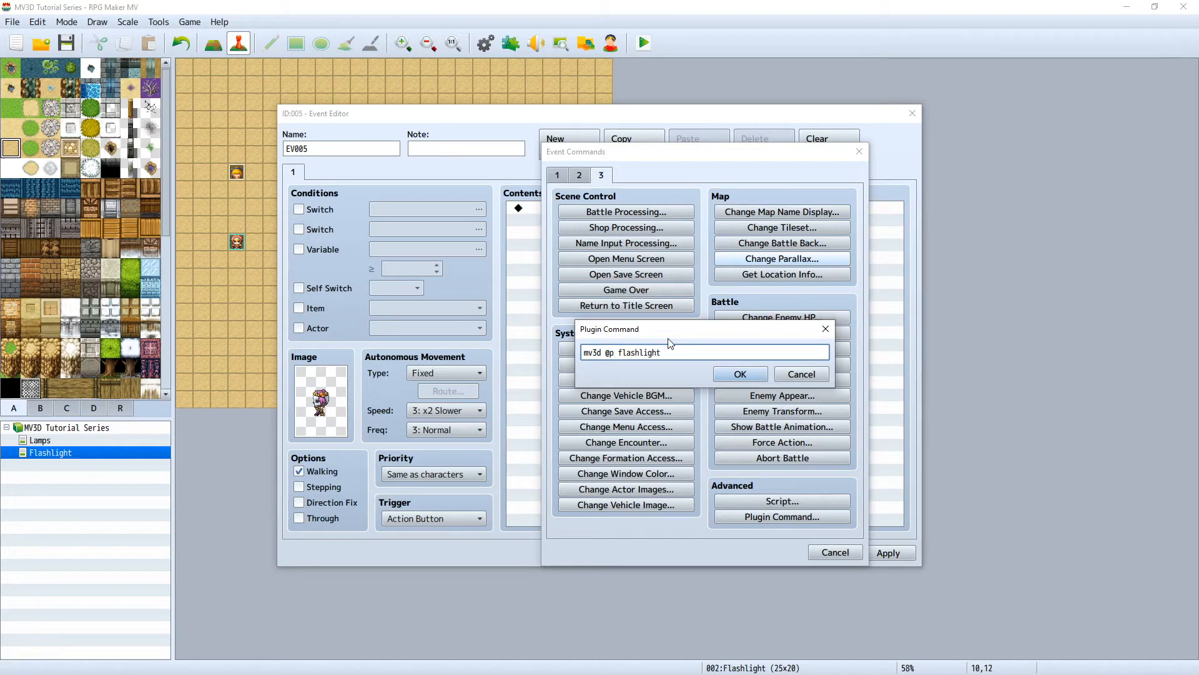
{"action": "type", "text": " dist +2 1"}
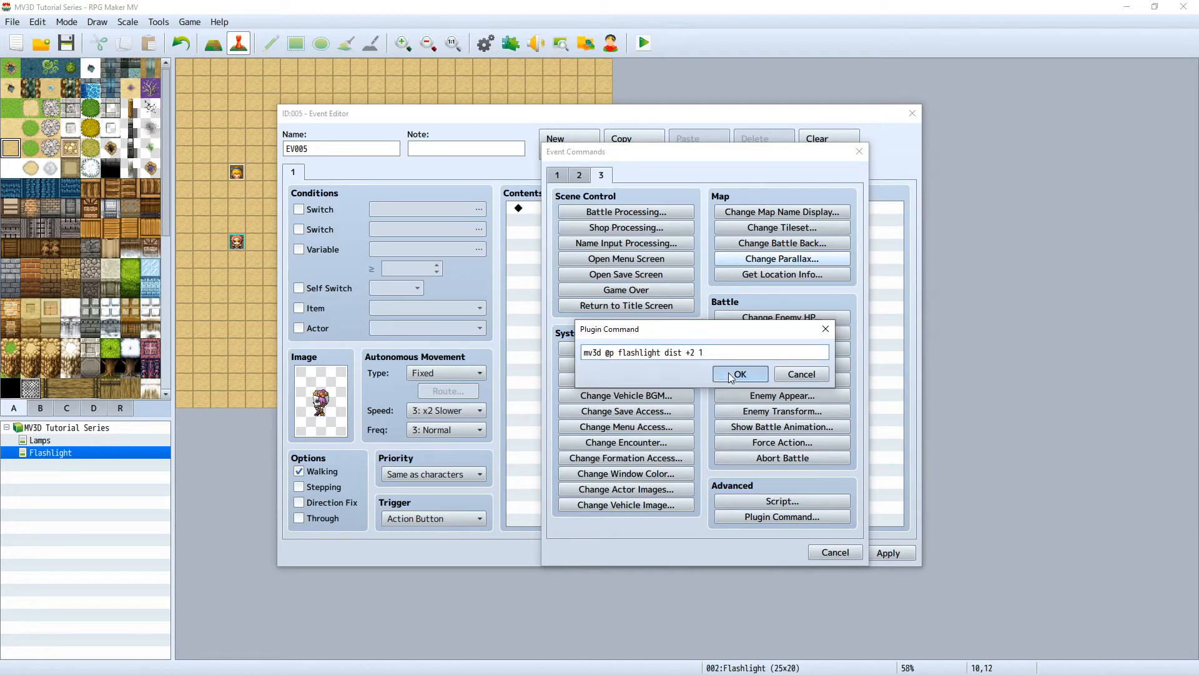
{"action": "left_click", "coordinate": [737, 374]}
{"action": "left_click", "coordinate": [758, 543]}
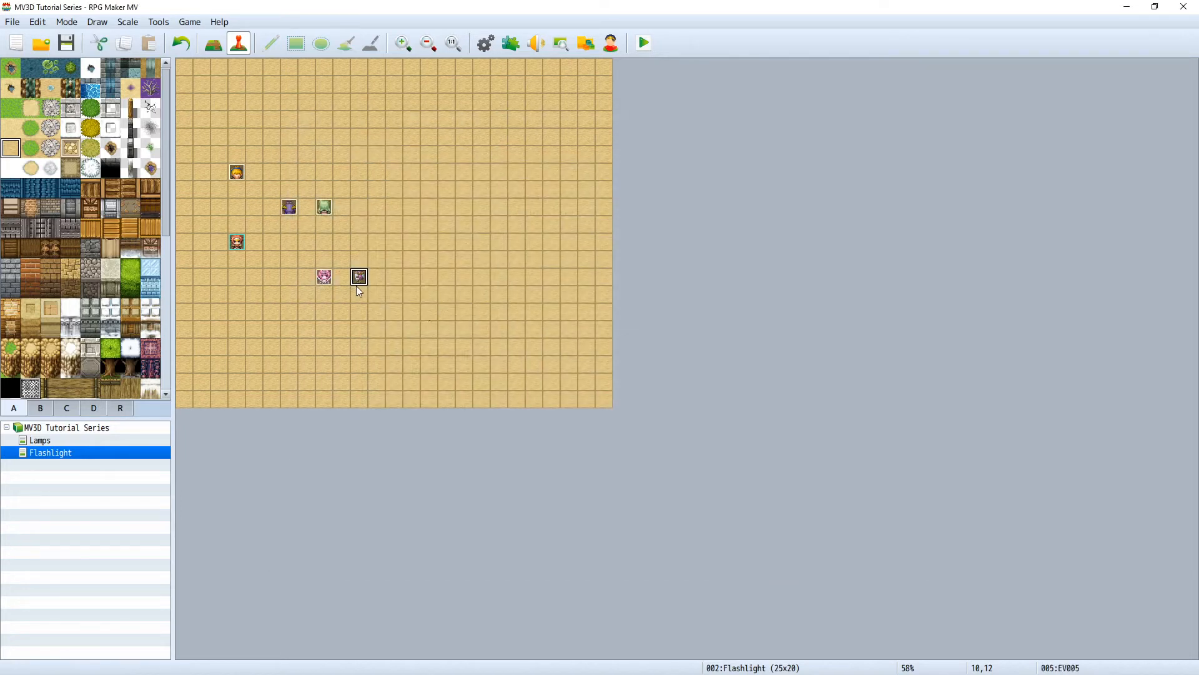
Paste a copy of the flashlight distance event at 10,8 and change its image to the purple horned sprite from the Monster set
{"action": "left_click", "coordinate": [363, 207]}
{"action": "key", "text": "ctrl+v"}
{"action": "double_click", "coordinate": [361, 210]}
{"action": "double_click", "coordinate": [320, 400]}
{"action": "left_click", "coordinate": [747, 247]}
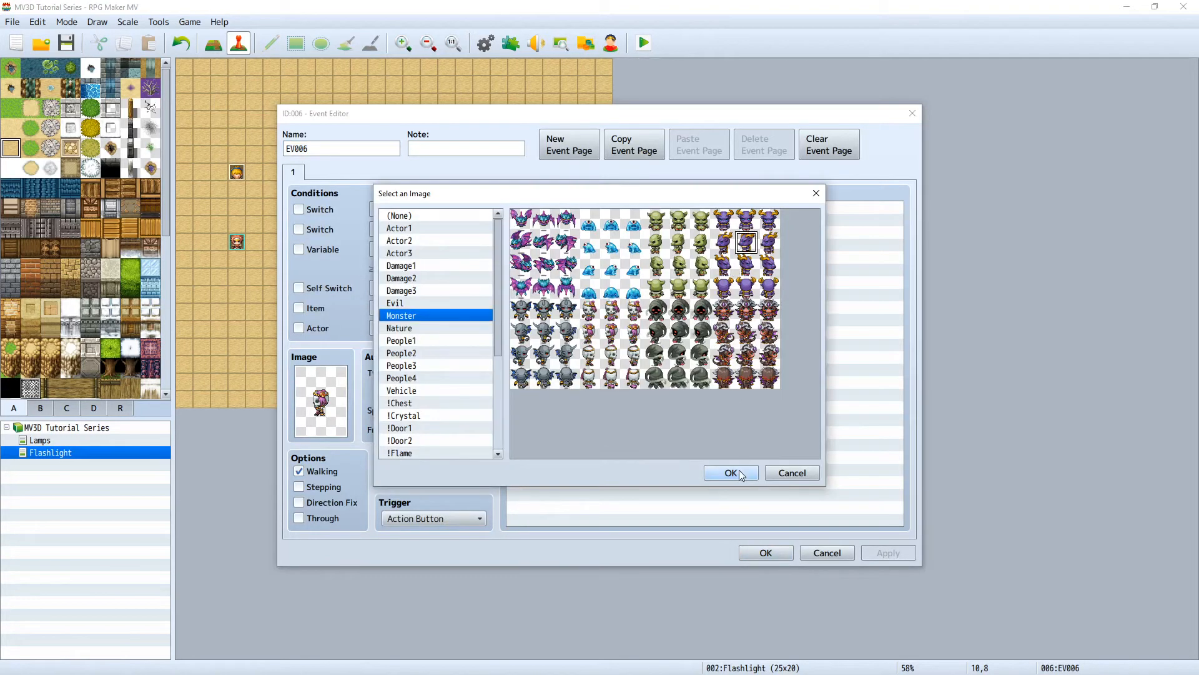
{"action": "double_click", "coordinate": [710, 260]}
Change the plugin command of the event at 10,8 to "mv3d @p flashlight dist +-2 1" and save the event
{"action": "double_click", "coordinate": [698, 212]}
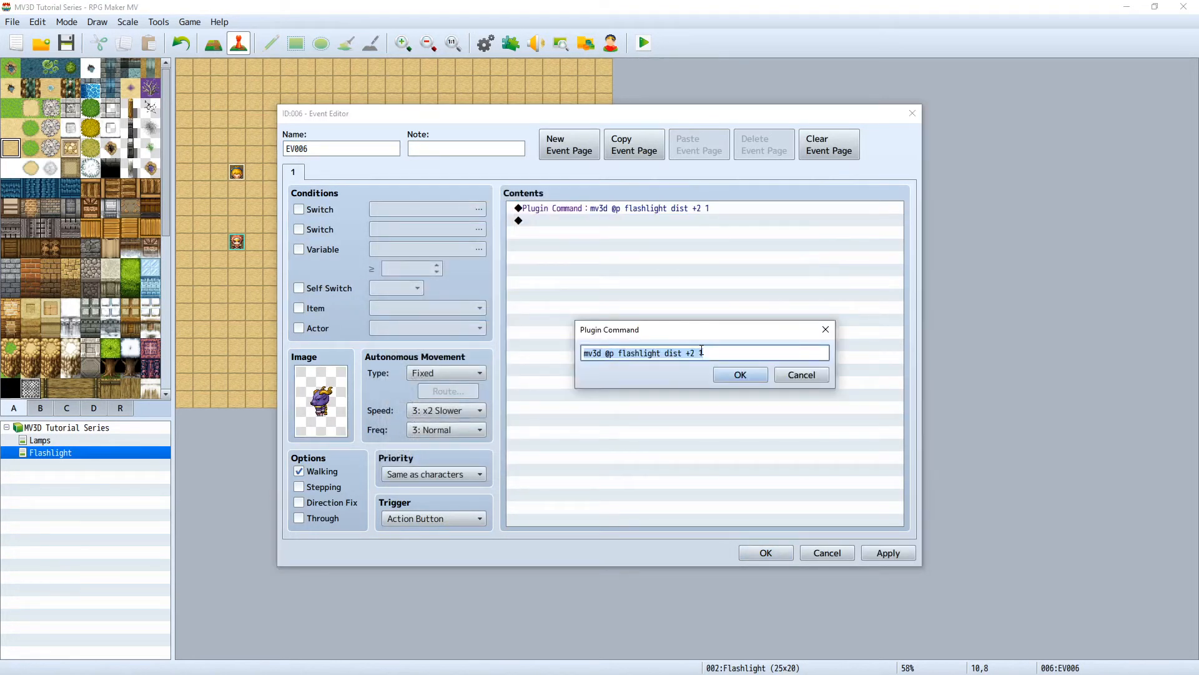
{"action": "left_click", "coordinate": [692, 353]}
{"action": "type", "text": "-"}
{"action": "left_click", "coordinate": [741, 375]}
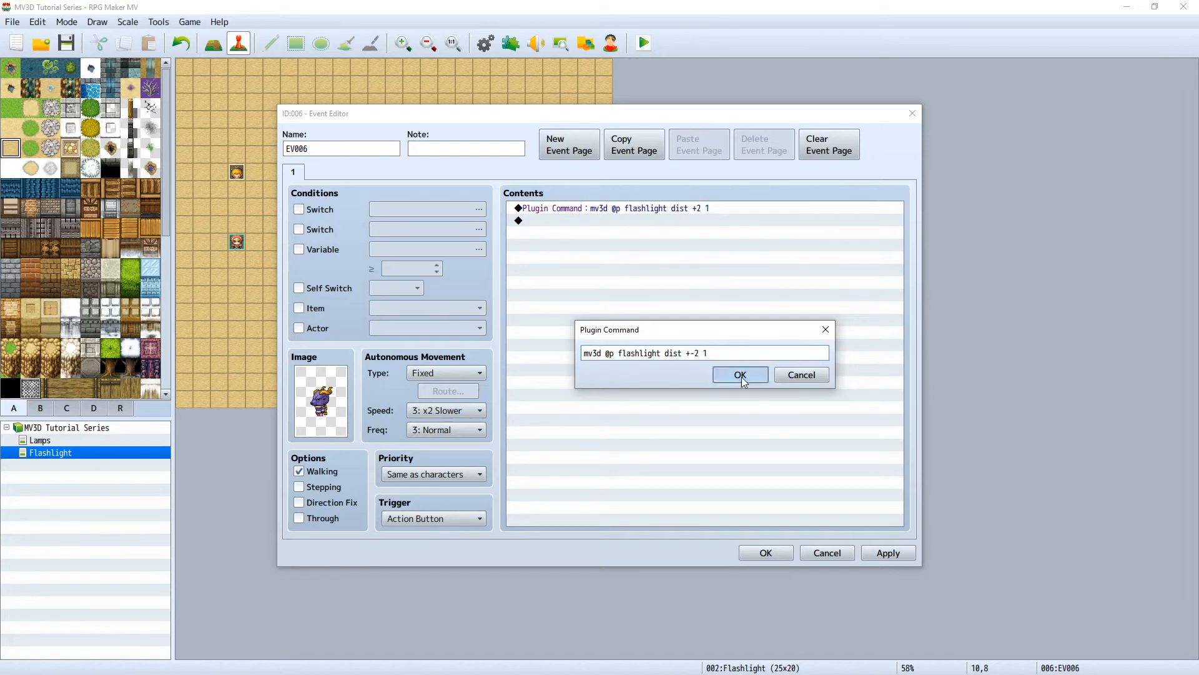
{"action": "left_click", "coordinate": [787, 556]}
Save the game changes, start a playtest and bring the player with the flashlight to the pink-haired event
{"action": "left_click", "coordinate": [644, 44]}
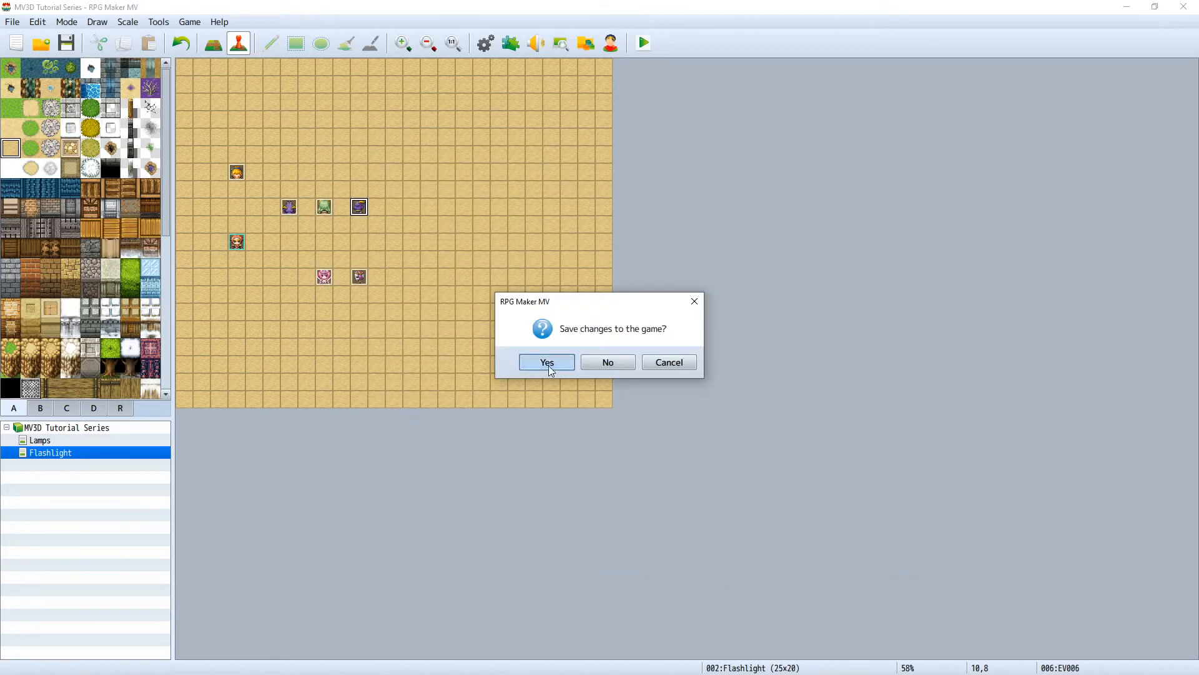
{"action": "left_click", "coordinate": [547, 363]}
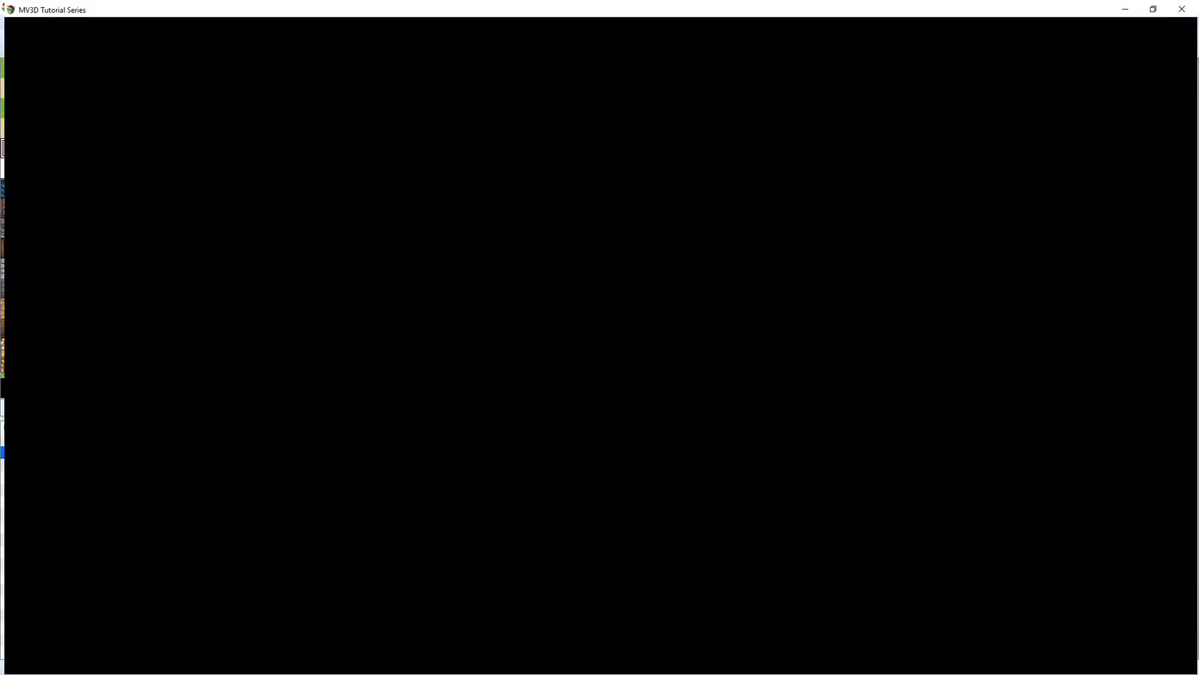
{"action": "key", "text": "Up"}
{"action": "key", "text": "Down"}
{"action": "key", "text": "Right"}
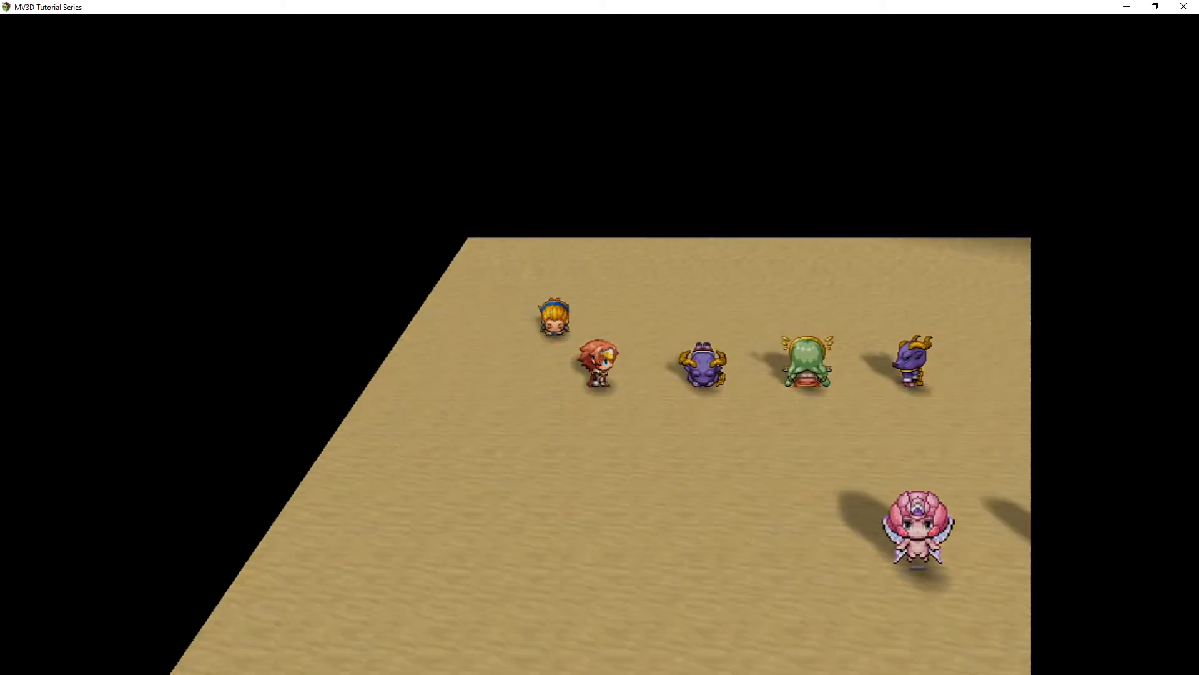
{"action": "key", "text": "Down"}
{"action": "key", "text": "Right"}
{"action": "key", "text": "Down"}
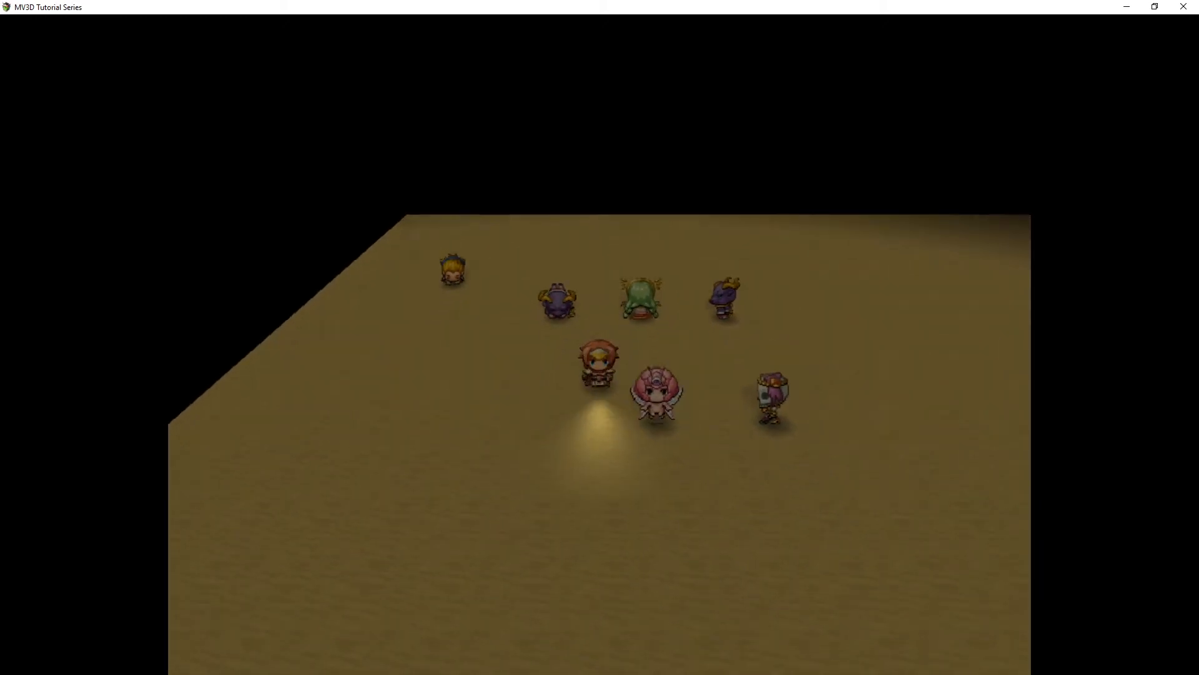
Brighten the flashlight with the pink-haired event and view the beam facing right and left
{"action": "key", "text": "Right"}
{"action": "key", "text": "Down"}
{"action": "key", "text": "Right"}
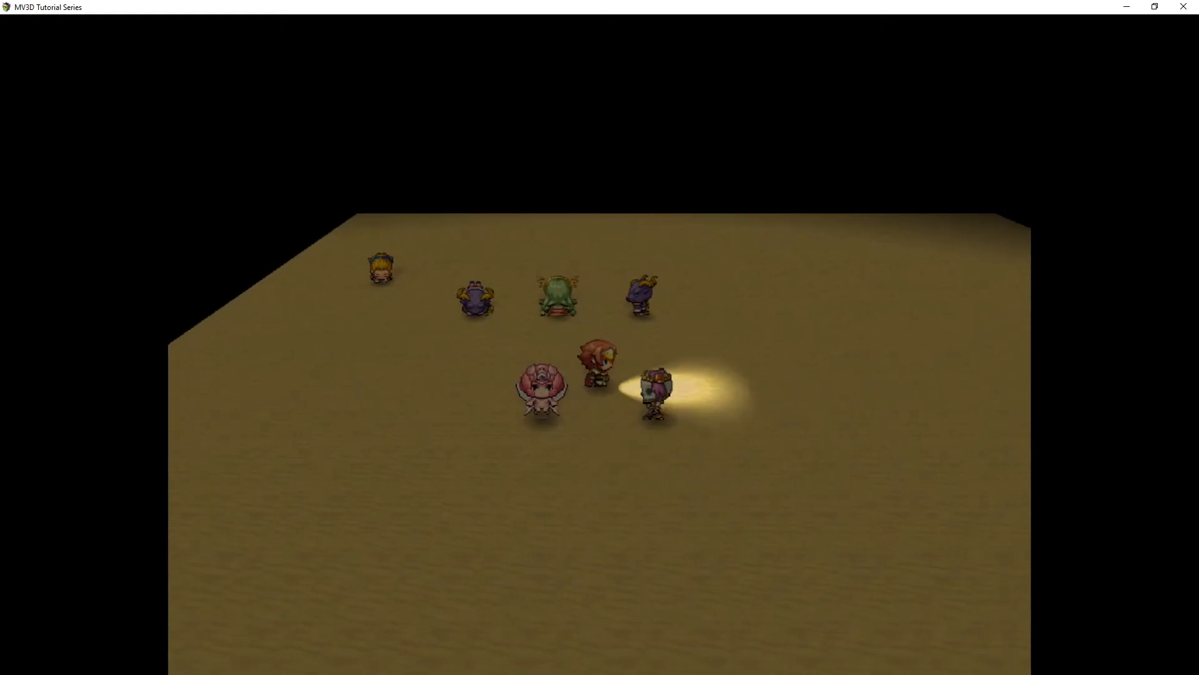
{"action": "key", "text": "Left"}
{"action": "key", "text": "Left"}
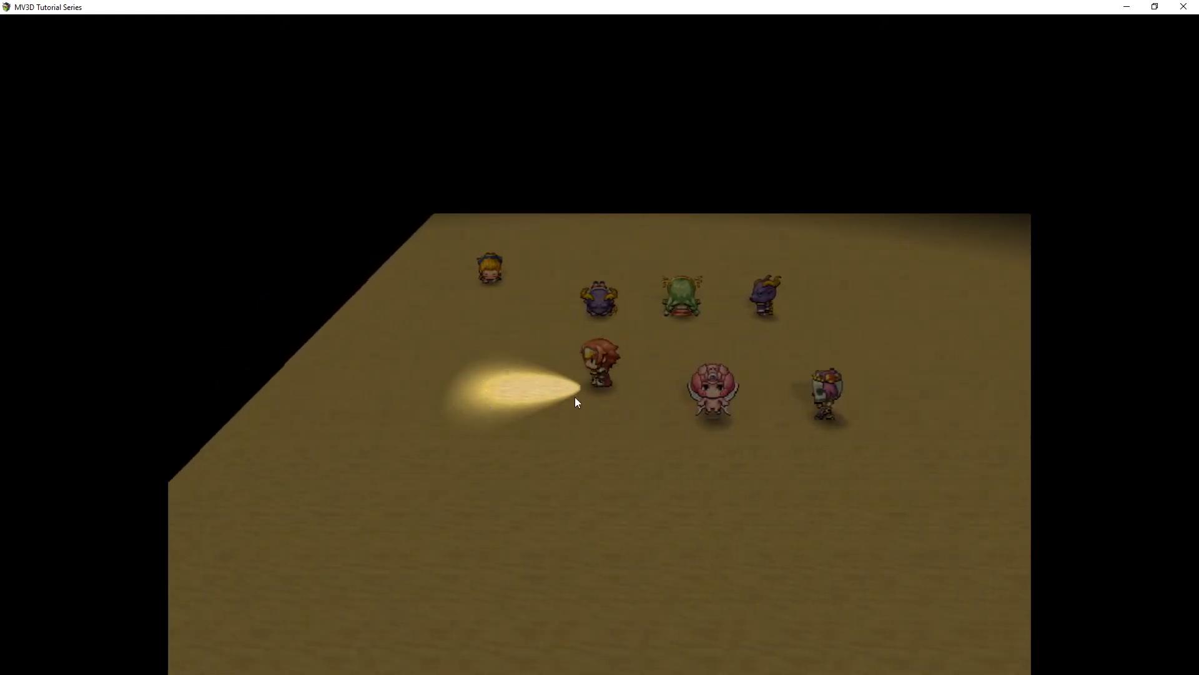
Dim the flashlight with the green-haired event and compare the beam in several directions
{"action": "key", "text": "Right"}
{"action": "key", "text": "Up"}
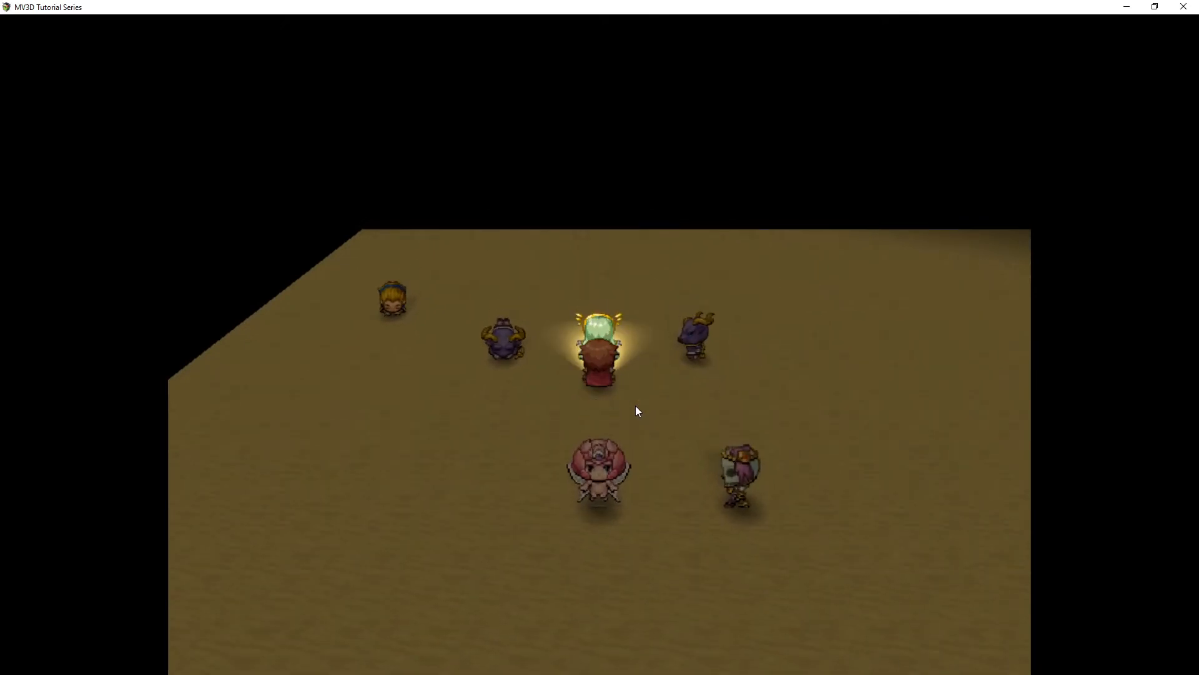
{"action": "key", "text": "Down"}
{"action": "key", "text": "Left"}
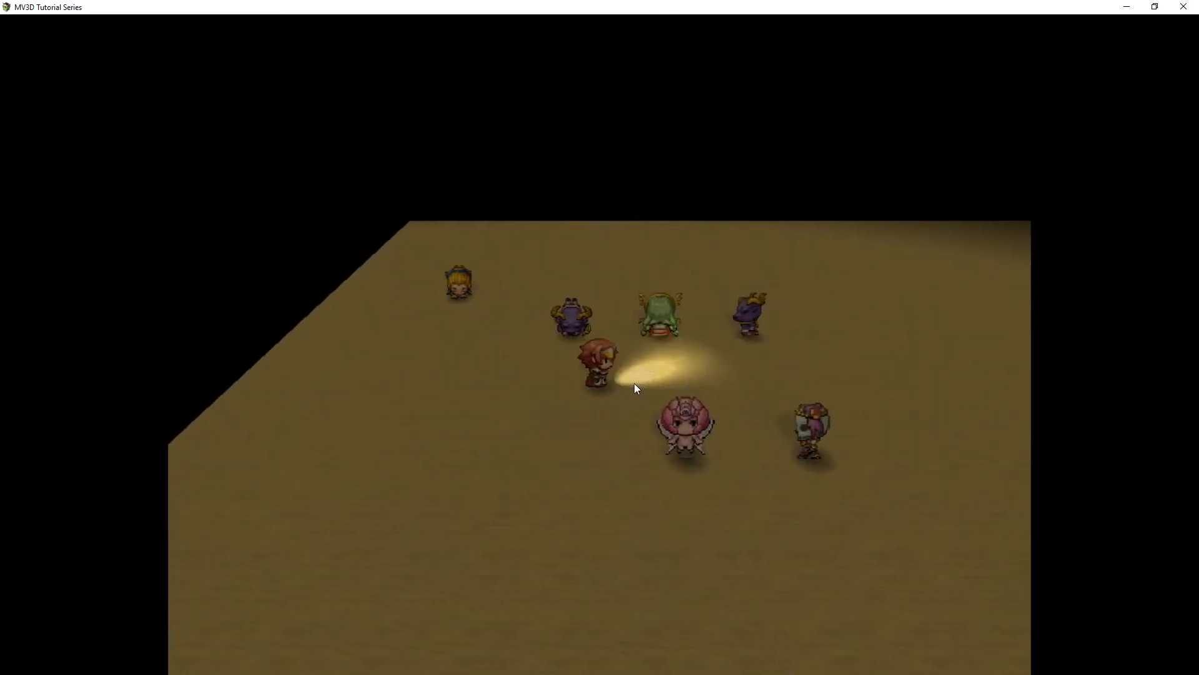
{"action": "key", "text": "Right"}
{"action": "key", "text": "Left"}
{"action": "key", "text": "Left"}
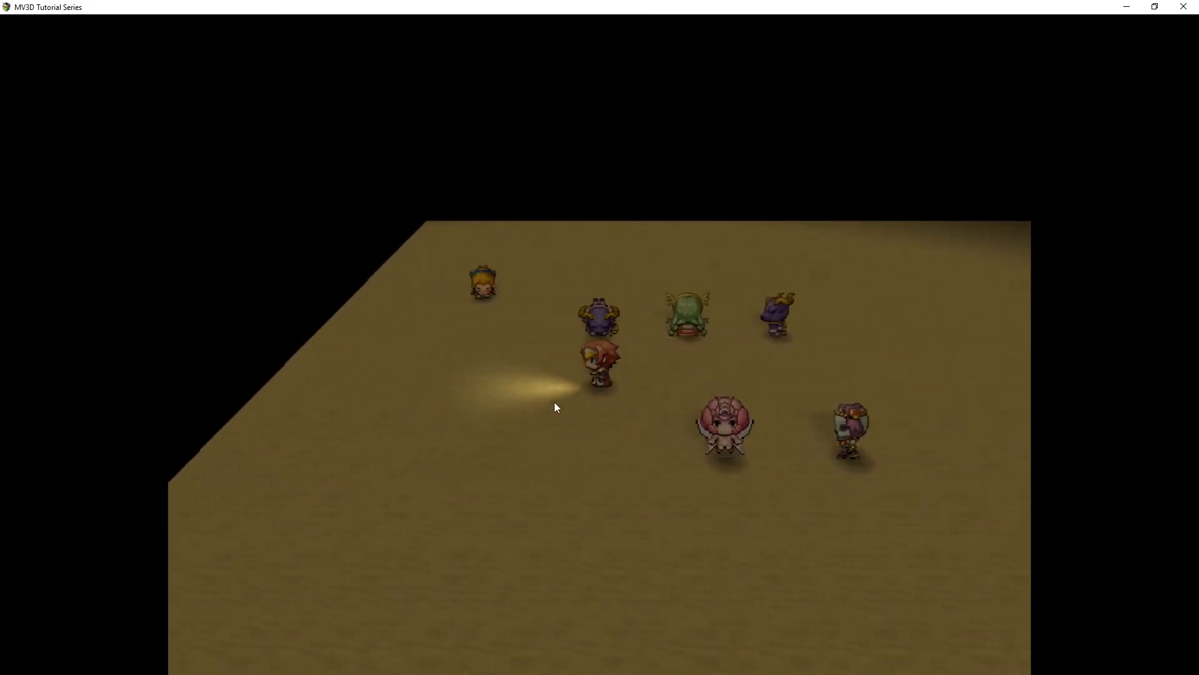
{"action": "key", "text": "Right"}
{"action": "key", "text": "Down"}
{"action": "key", "text": "Up"}
{"action": "key", "text": "Right"}
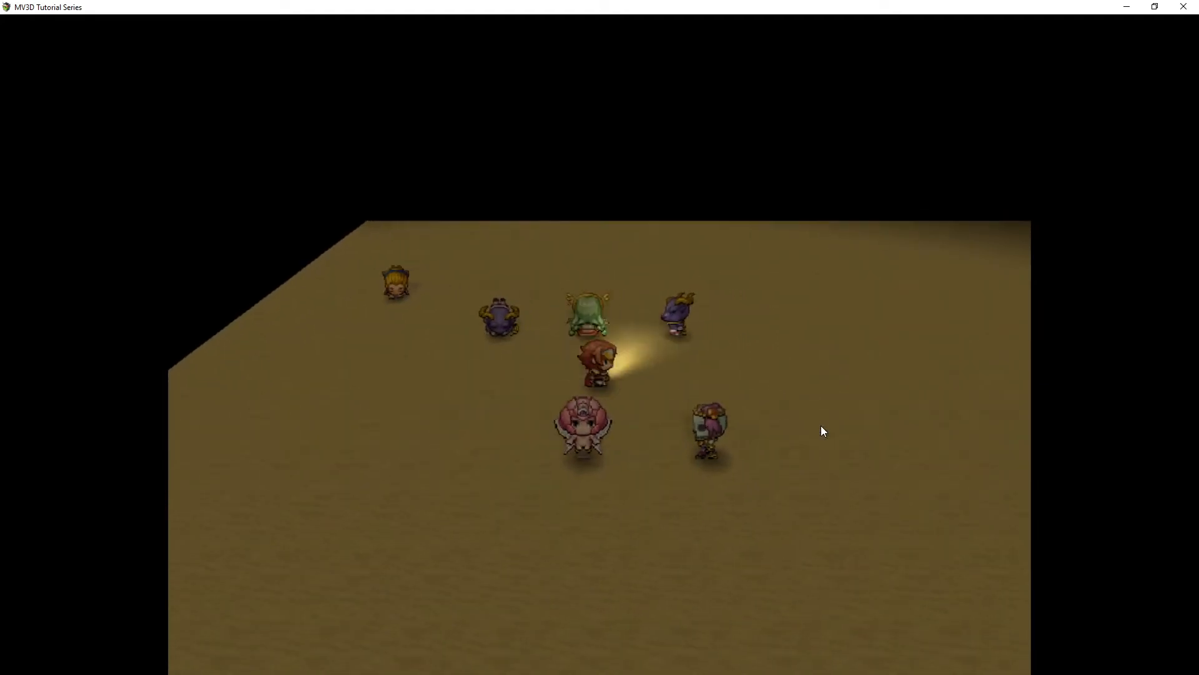
Extend the flashlight distance with the purple-haired undead event and examine the beam with the camera rotated
{"action": "key", "text": "Down"}
{"action": "key", "text": "Down"}
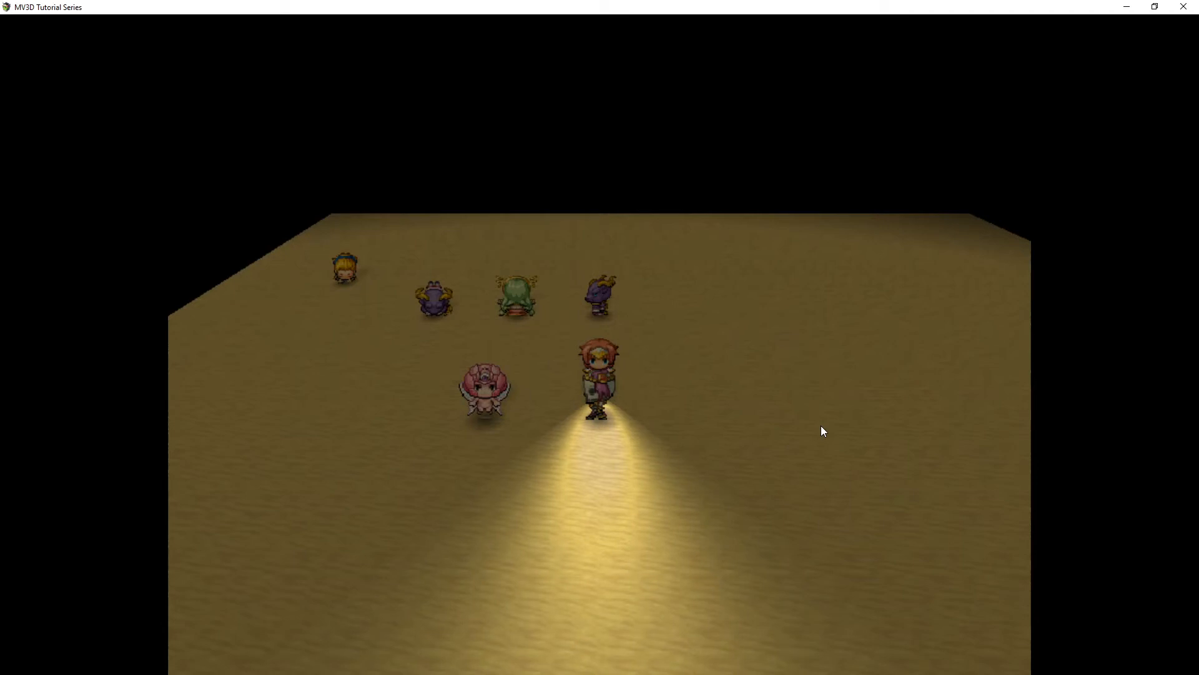
{"action": "key", "text": "Up"}
{"action": "key", "text": "Right"}
{"action": "left_click", "coordinate": [677, 396]}
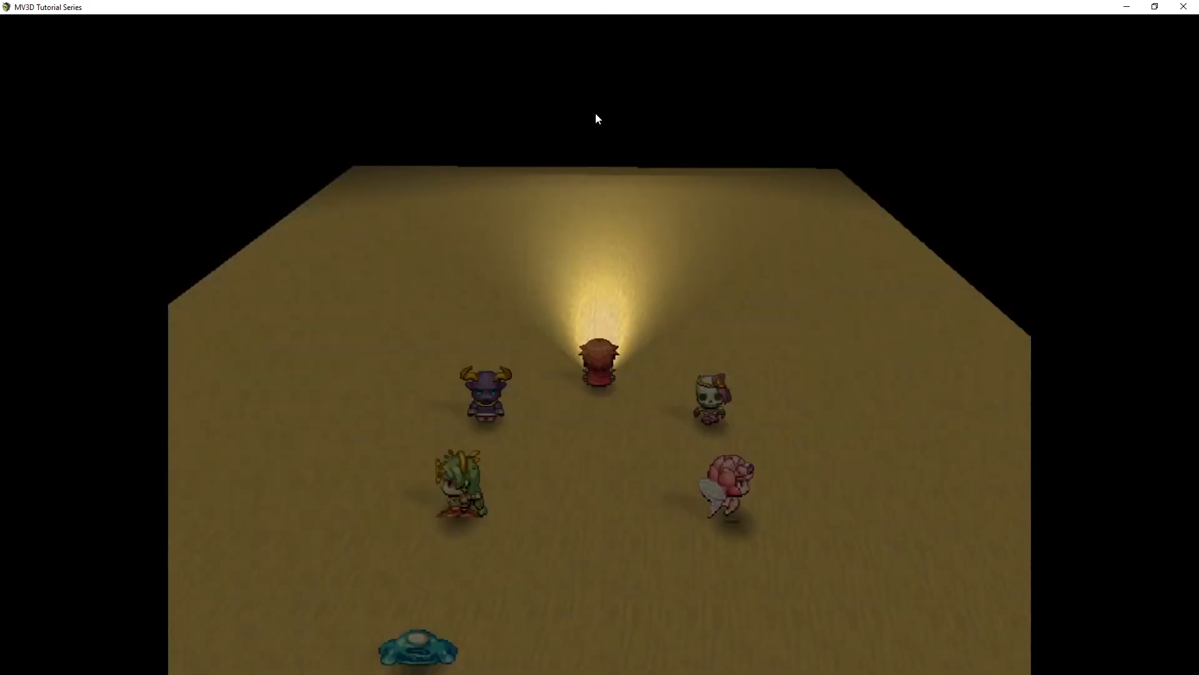
{"action": "key", "text": "Escape"}
{"action": "key", "text": "Escape"}
{"action": "key", "text": "q"}
{"action": "key", "text": "Left"}
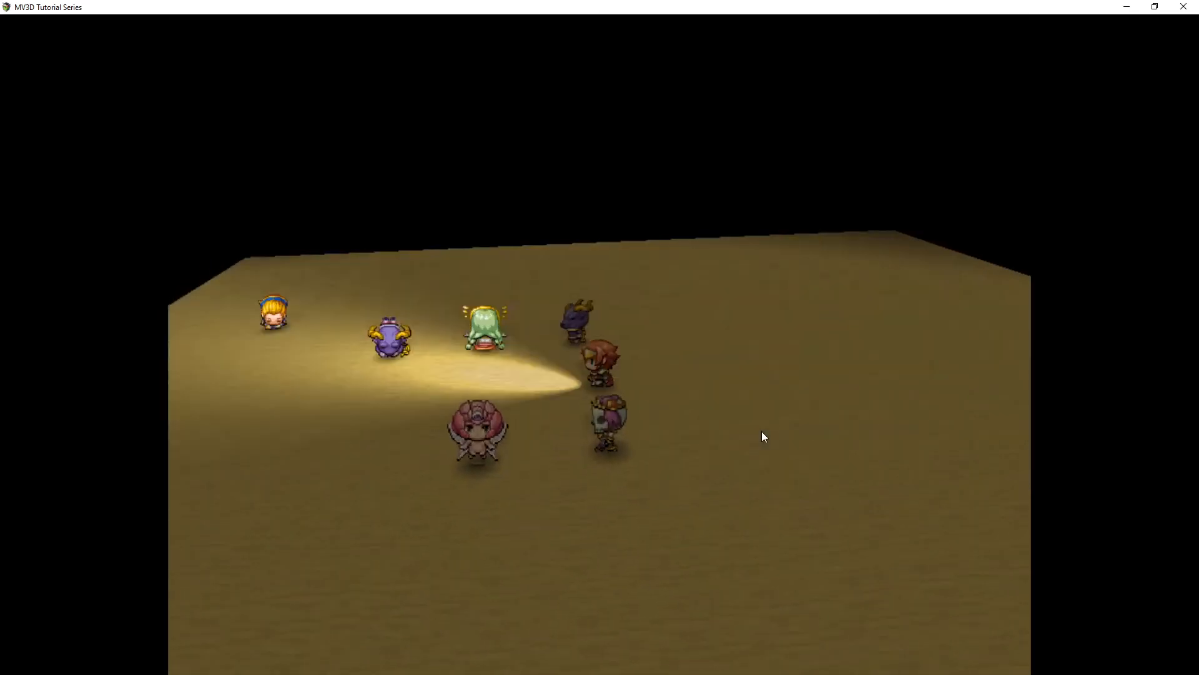
Test the right-hand purple horned event and the purple-haired undead event in turn to compare the flashlight distances
{"action": "key", "text": "Right"}
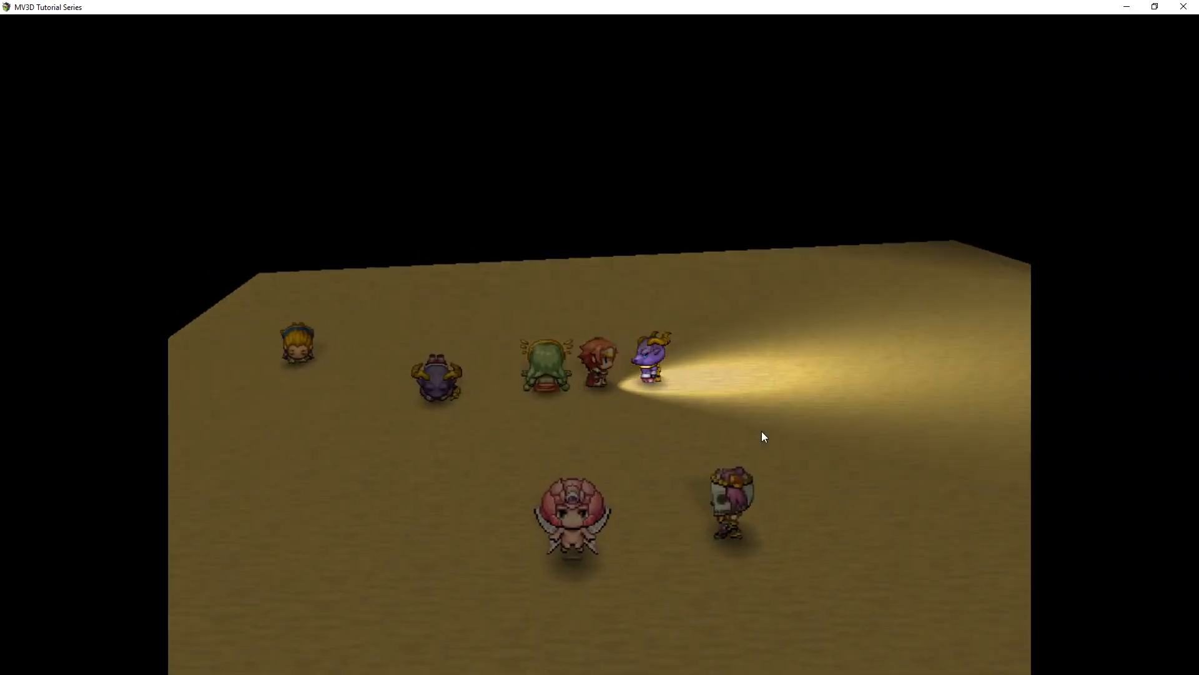
{"action": "key", "text": "Up"}
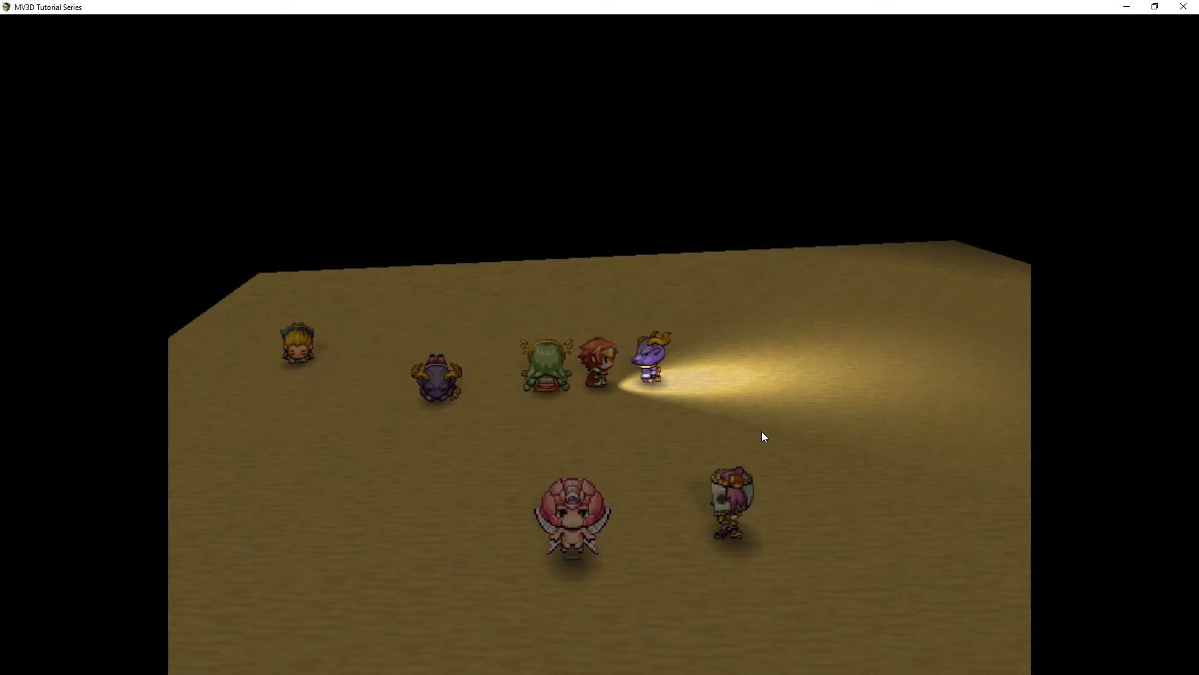
{"action": "key", "text": "Right"}
{"action": "key", "text": "Down"}
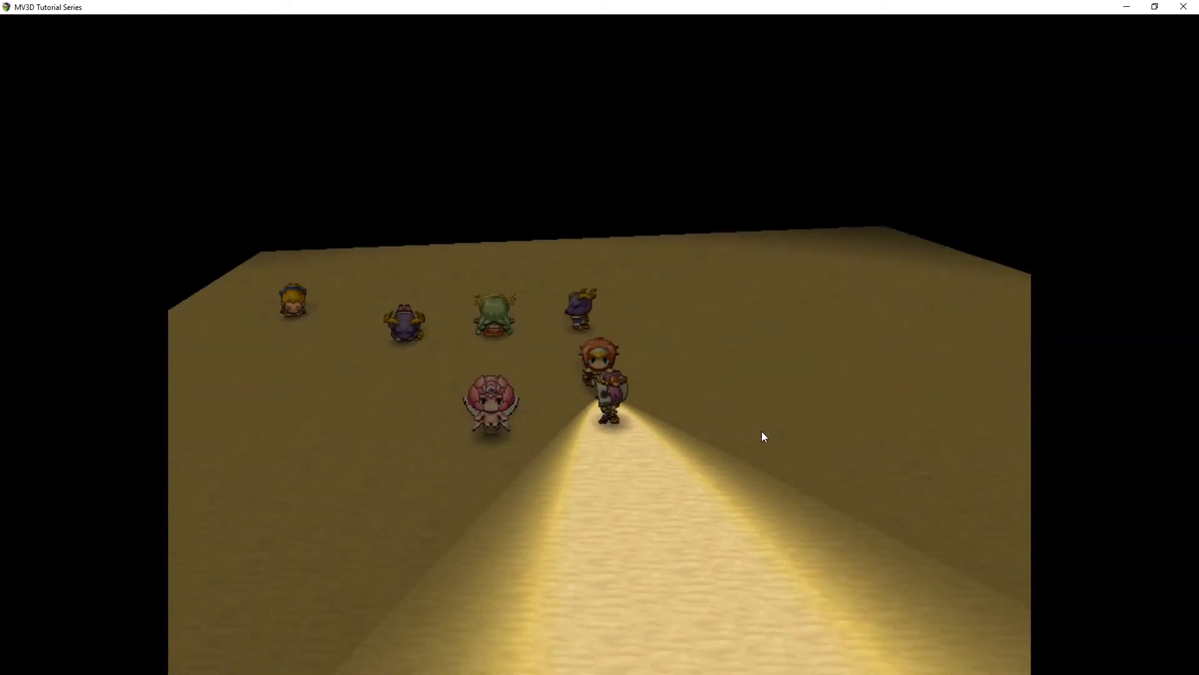
Shorten the flashlight distance repeatedly with the right-hand purple horned event and check the beam's reach
{"action": "key", "text": "Up"}
{"action": "key", "text": "Right"}
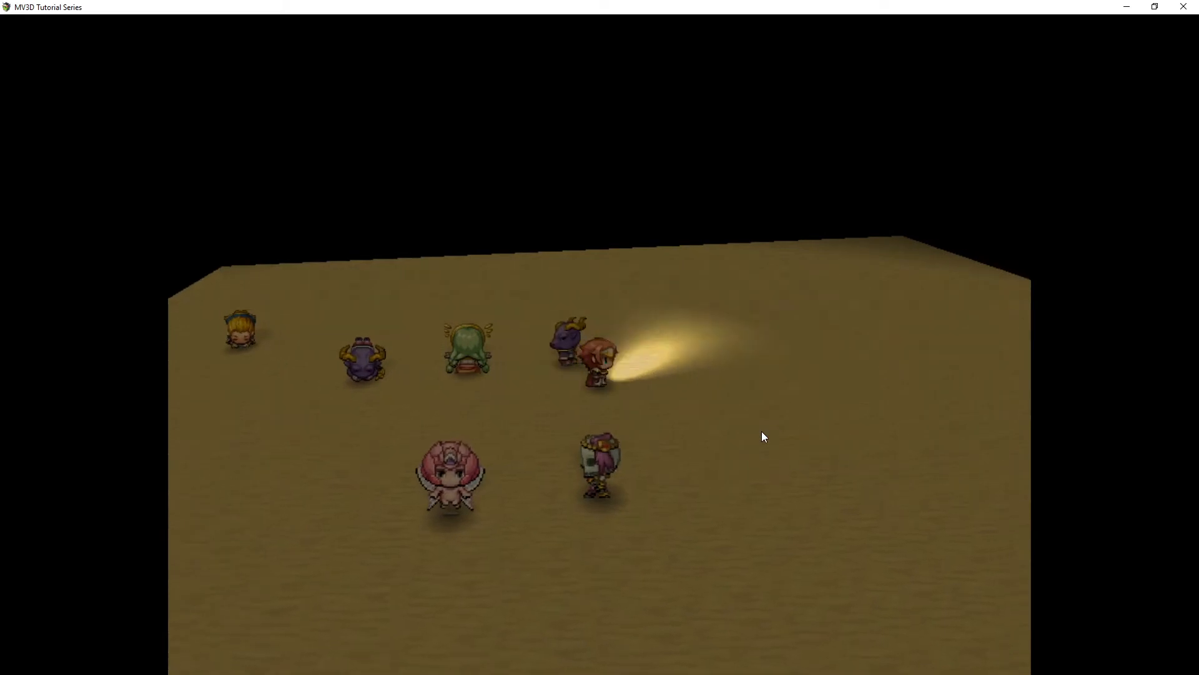
{"action": "key", "text": "Left"}
{"action": "key", "text": "Right"}
{"action": "key", "text": "Right"}
{"action": "key", "text": "Up"}
{"action": "key", "text": "Left"}
{"action": "key", "text": "Up"}
{"action": "key", "text": "Right"}
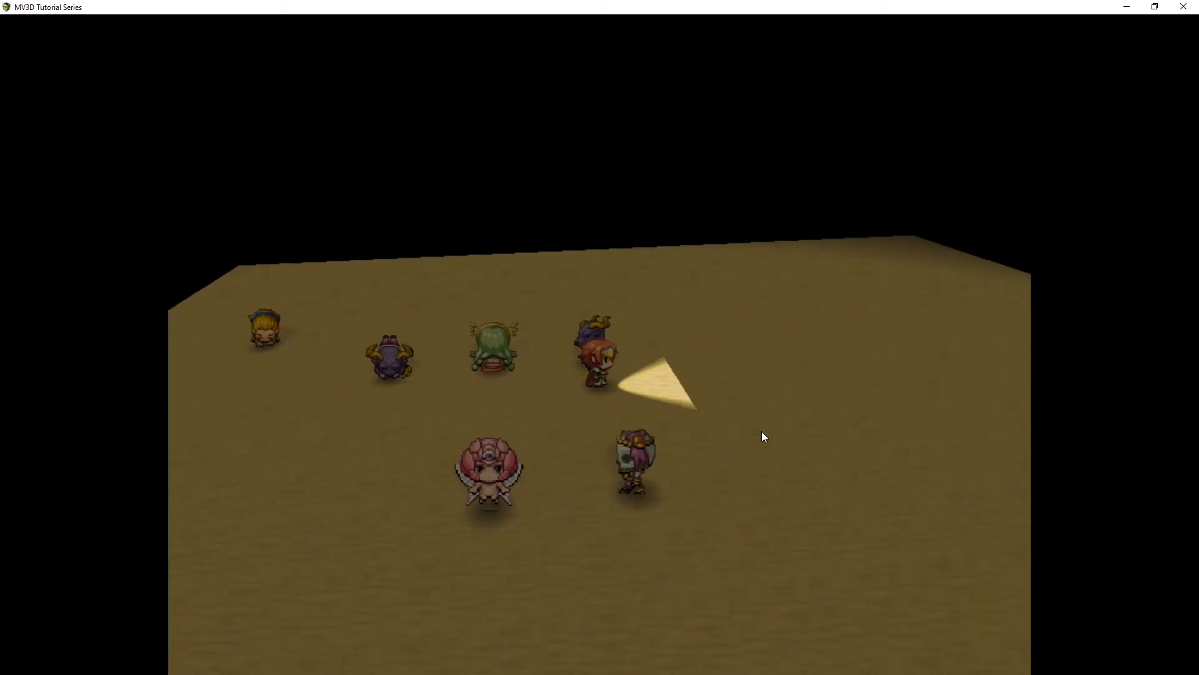
{"action": "key", "text": "Left"}
{"action": "key", "text": "Right"}
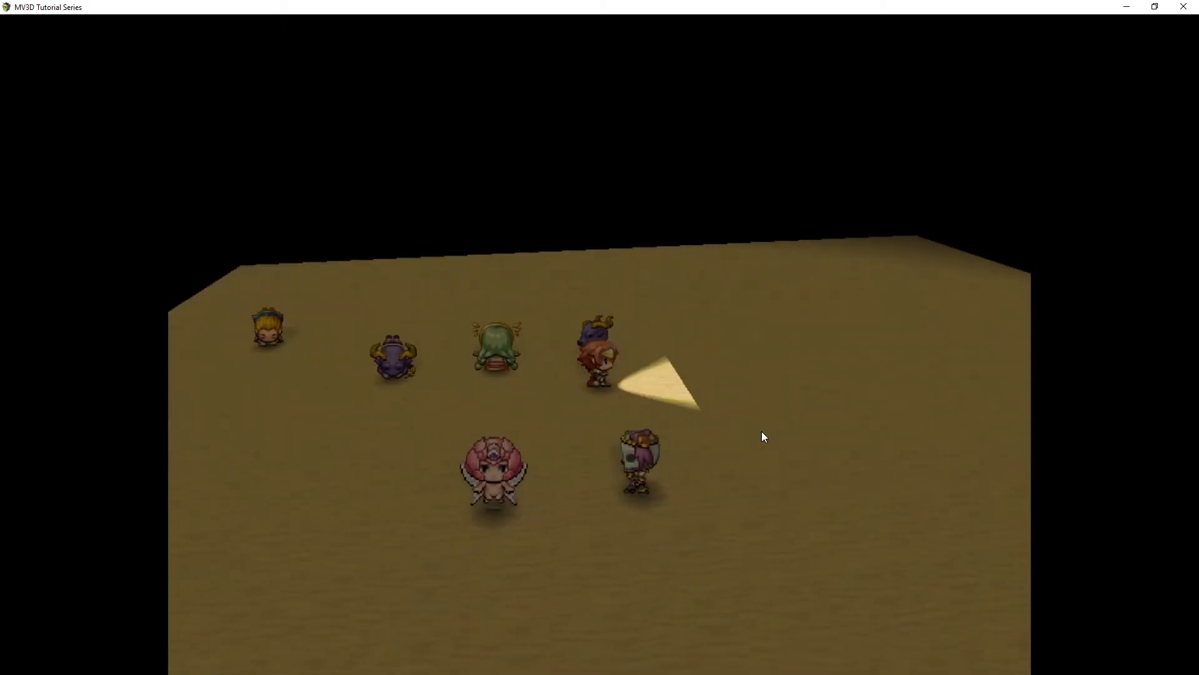
View the shortened beam while turning the player in each direction, and close the playtest
{"action": "key", "text": "Down"}
{"action": "key", "text": "Left"}
{"action": "key", "text": "Up"}
{"action": "key", "text": "Right"}
{"action": "key", "text": "Down"}
{"action": "key", "text": "Left"}
{"action": "key", "text": "alt+F4"}
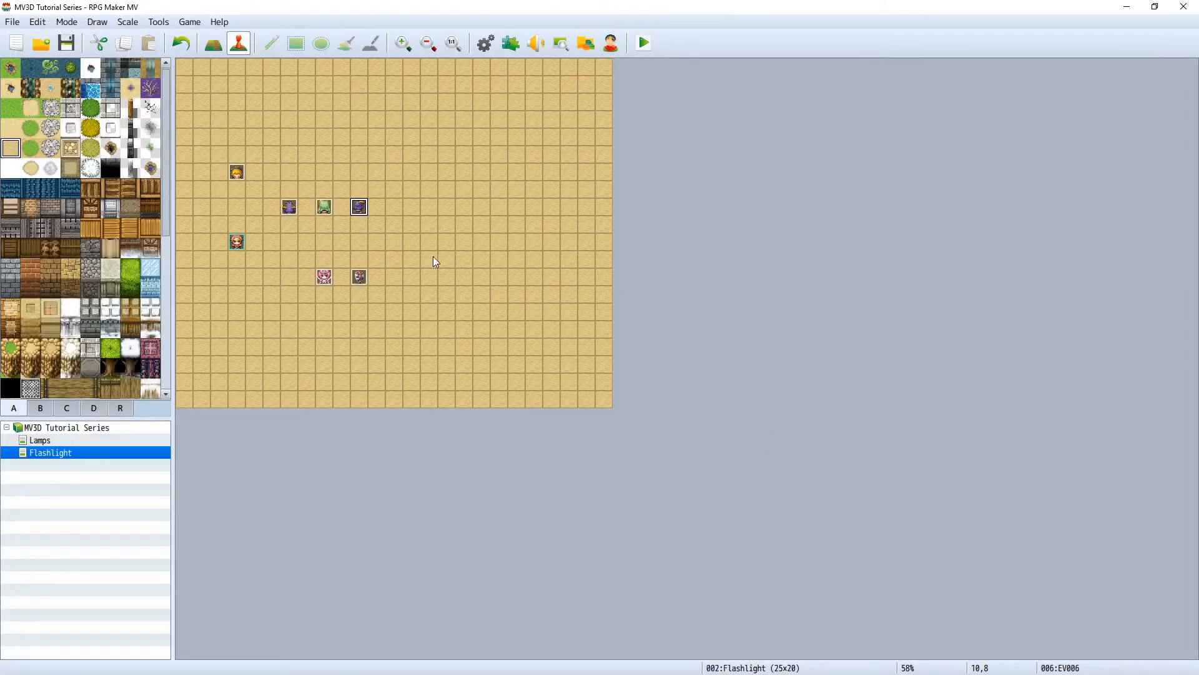
Create a new event at 12,12 and give it the purple hooded sprite from the Damage2 set
{"action": "double_click", "coordinate": [394, 277]}
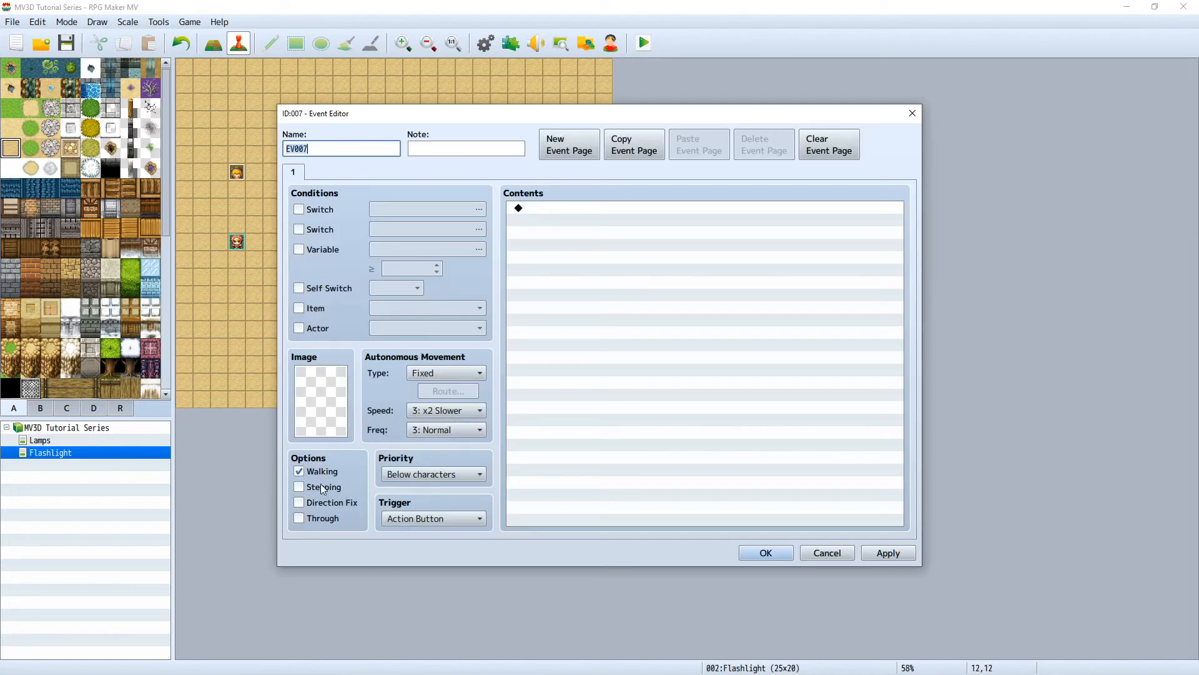
{"action": "double_click", "coordinate": [320, 400]}
{"action": "left_click", "coordinate": [429, 341]}
{"action": "left_click", "coordinate": [437, 278]}
{"action": "left_click", "coordinate": [567, 289]}
{"action": "left_click", "coordinate": [730, 473]}
Add the plugin command "mv3d @p flashlight angle +5 1" to the event at 12,12 and save the event
{"action": "double_click", "coordinate": [567, 223]}
{"action": "left_click", "coordinate": [750, 516]}
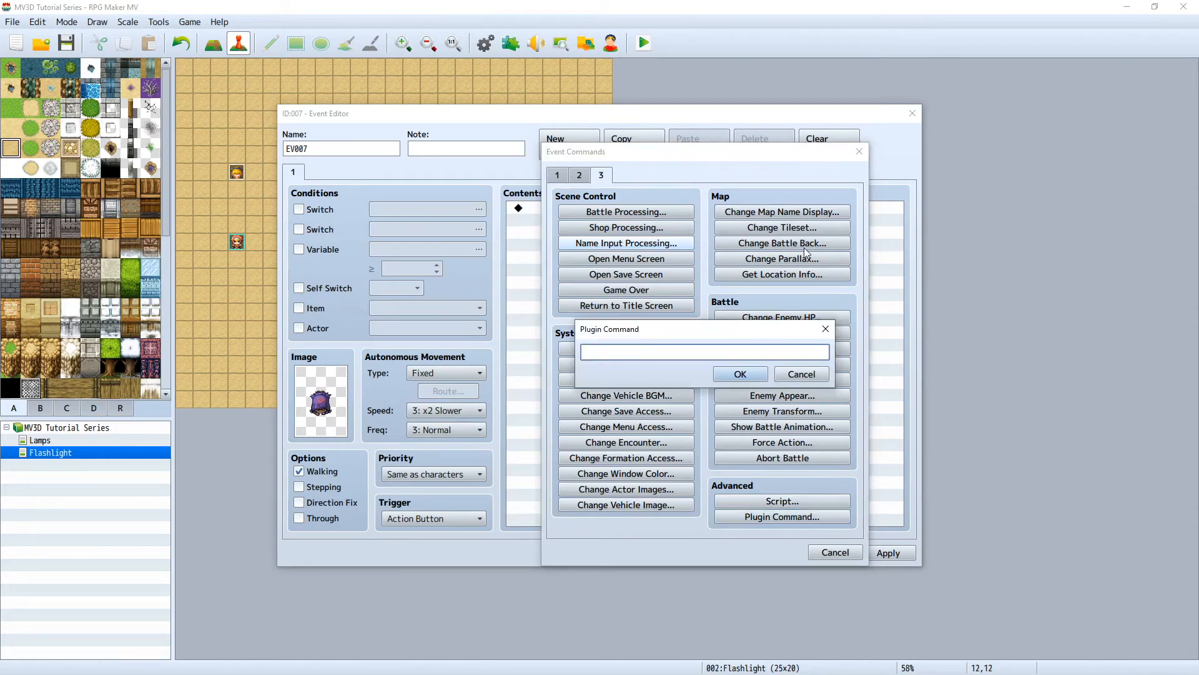
{"action": "type", "text": "mv3d"}
{"action": "type", "text": "@p flashlight angle"}
{"action": "type", "text": "+5 1"}
{"action": "left_click", "coordinate": [740, 373]}
{"action": "left_click", "coordinate": [766, 547]}
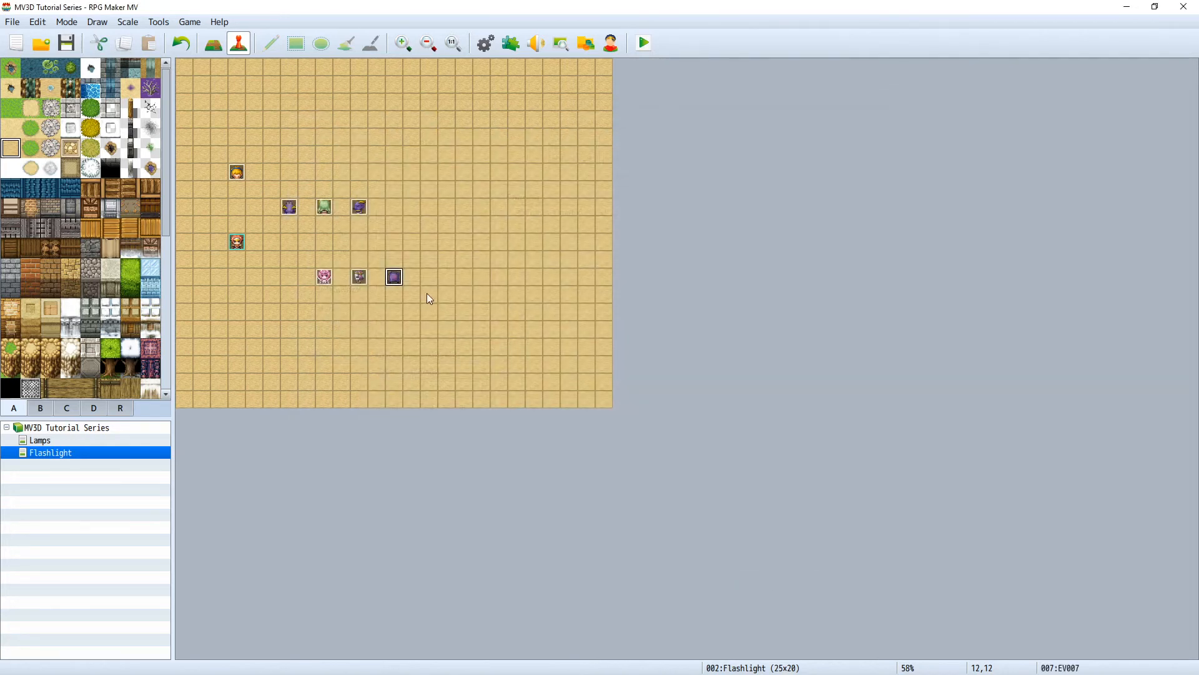
Paste a copy of the flashlight angle event at 12,8 and change its image to the bottom-row blonde sprite from the Damage2 set
{"action": "key", "text": "ctrl+c"}
{"action": "left_click", "coordinate": [406, 208]}
{"action": "key", "text": "ctrl+v"}
{"action": "left_click_drag", "start_coordinate": [406, 210], "coordinate": [396, 208]}
{"action": "double_click", "coordinate": [396, 208]}
{"action": "double_click", "coordinate": [320, 400]}
{"action": "left_click", "coordinate": [544, 378]}
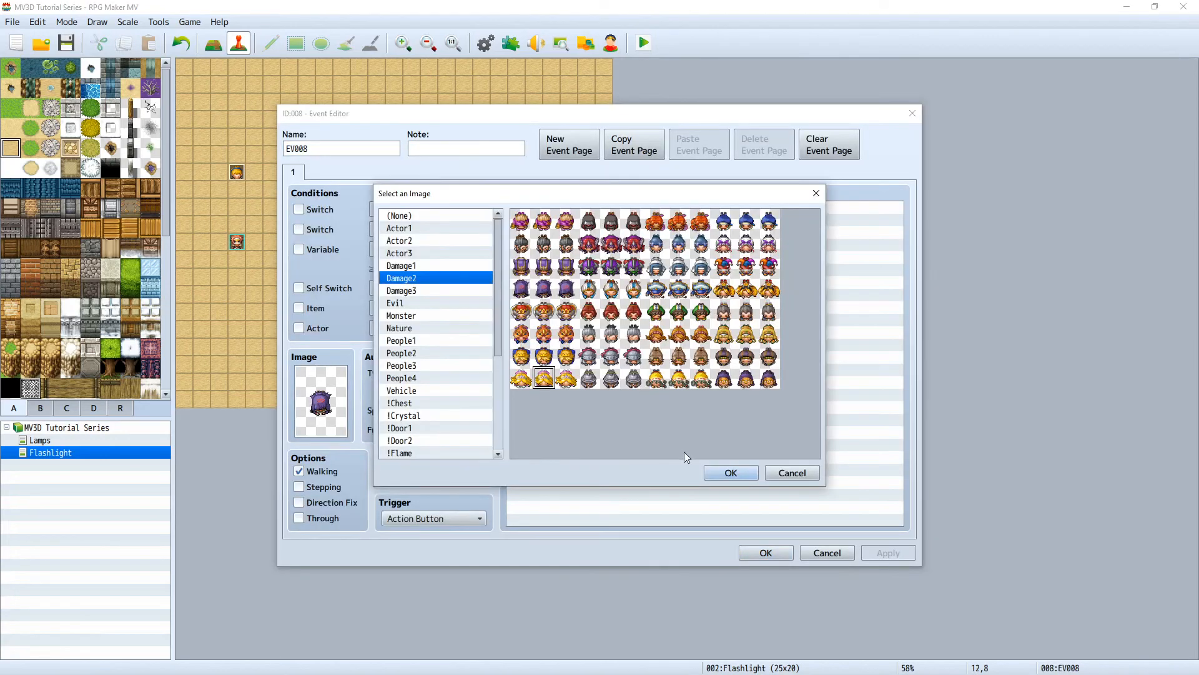
{"action": "left_click", "coordinate": [731, 472]}
Change the plugin command of the event at 12,8 to "mv3d @p flashlight angle +-5 1" and save the event
{"action": "left_click", "coordinate": [607, 208]}
{"action": "left_click_drag", "start_coordinate": [700, 354], "coordinate": [695, 354]}
{"action": "type", "text": "-5"}
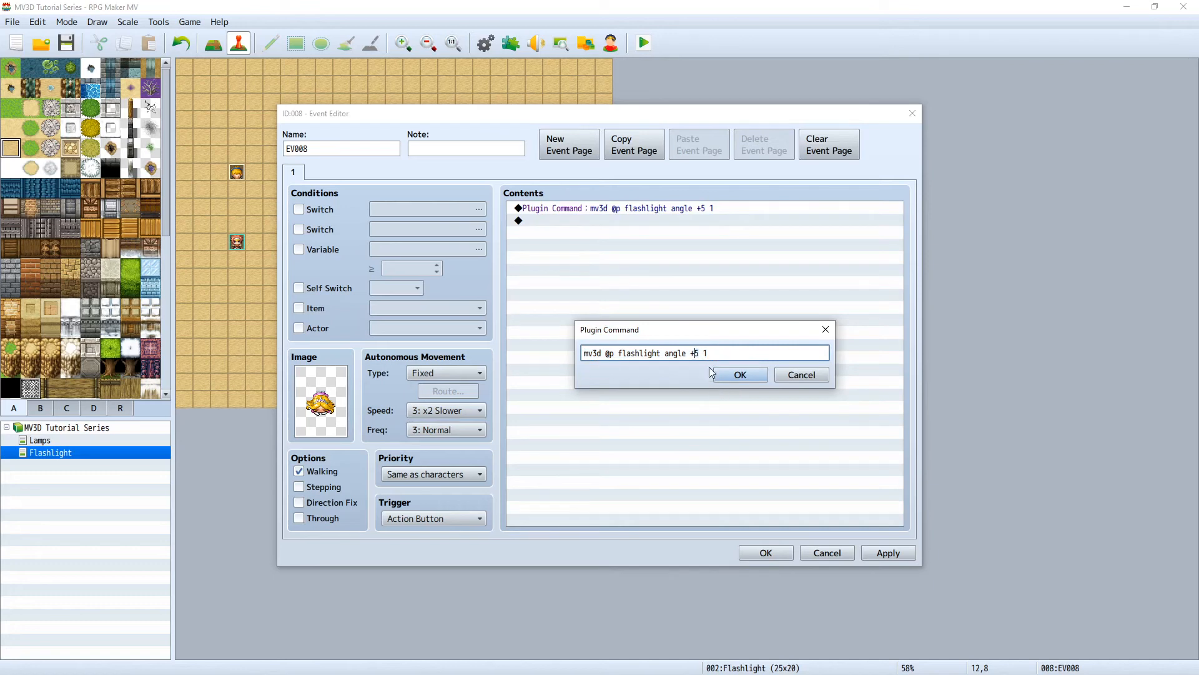
{"action": "left_click", "coordinate": [725, 375]}
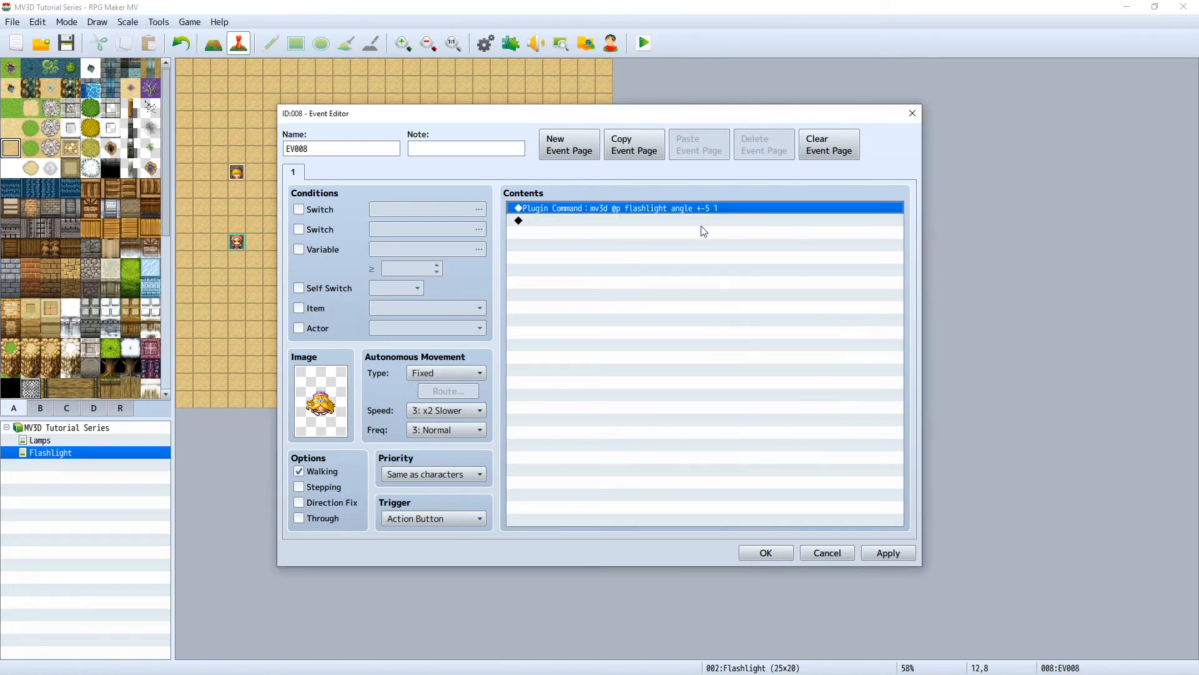
{"action": "left_click", "coordinate": [772, 553]}
Save the game changes, start a playtest and widen the flashlight beam with the purple hooded event
{"action": "left_click", "coordinate": [244, 242]}
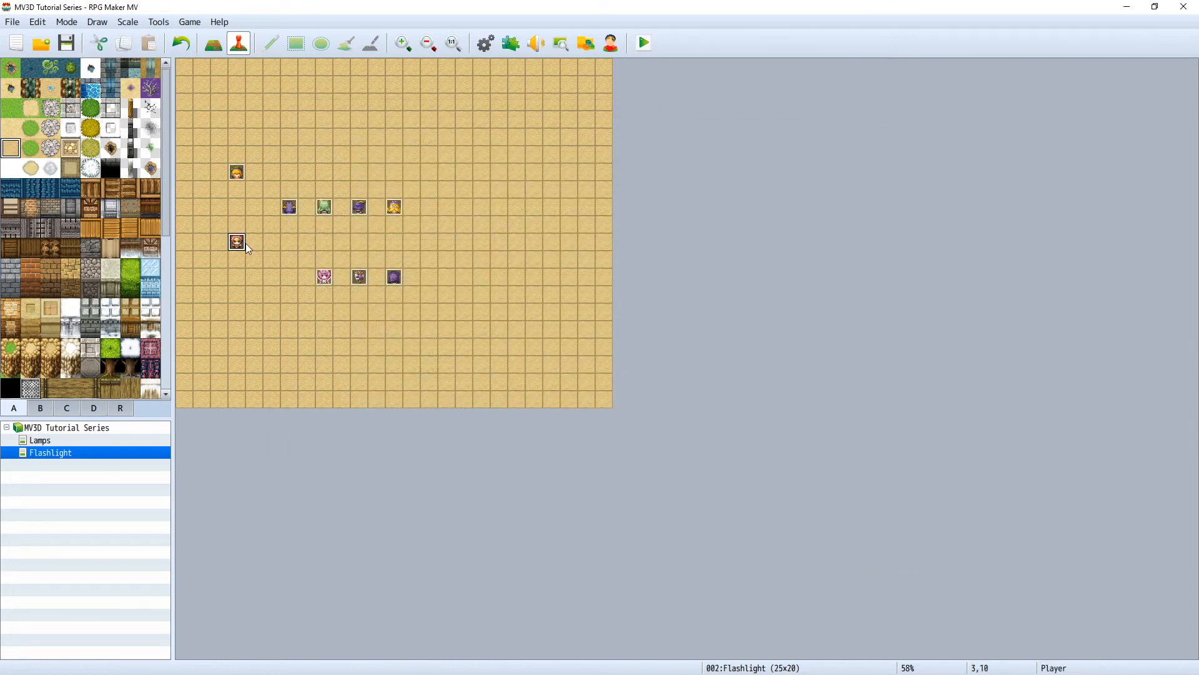
{"action": "left_click", "coordinate": [644, 44]}
{"action": "left_click", "coordinate": [560, 356]}
{"action": "left_click", "coordinate": [808, 139]}
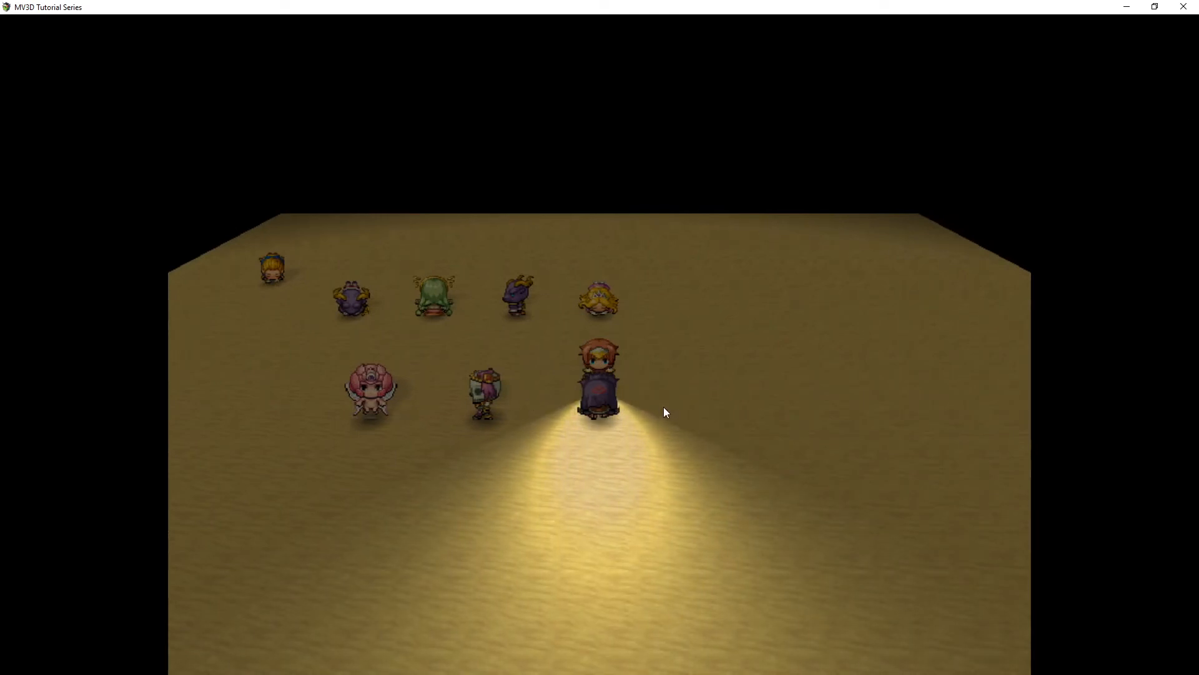
Turn the player around between the event rows to examine the widened beam
{"action": "key", "text": "Up"}
{"action": "key", "text": "Right"}
{"action": "key", "text": "Down"}
{"action": "key", "text": "Left"}
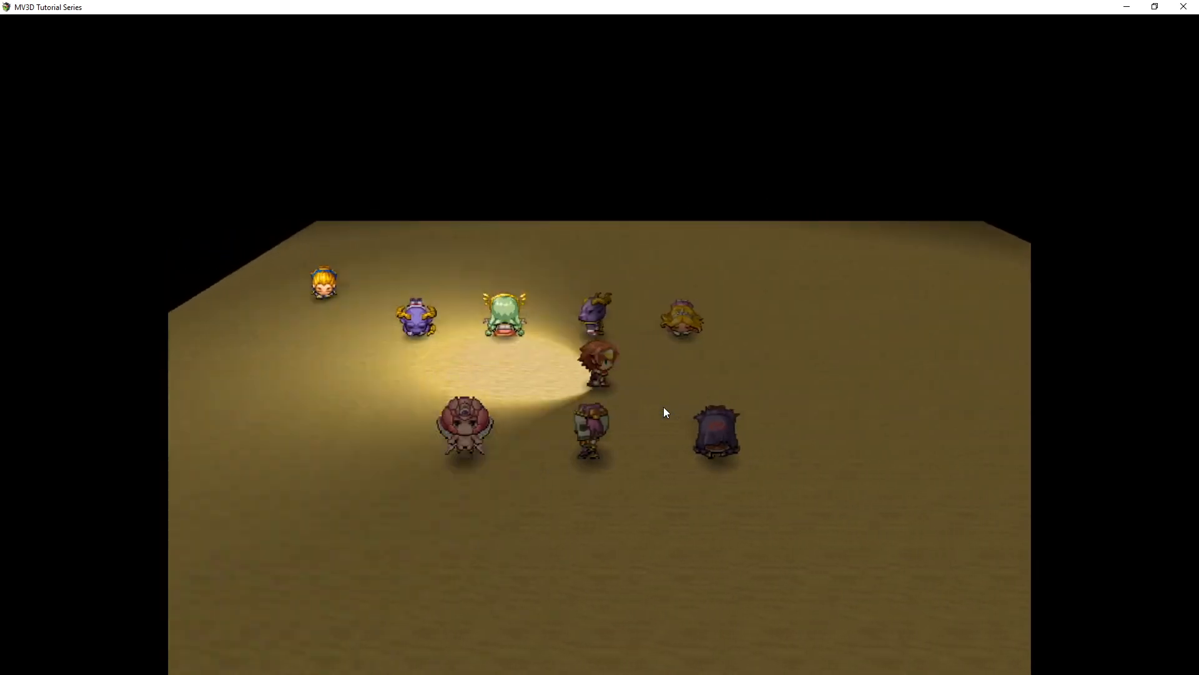
{"action": "key", "text": "Right"}
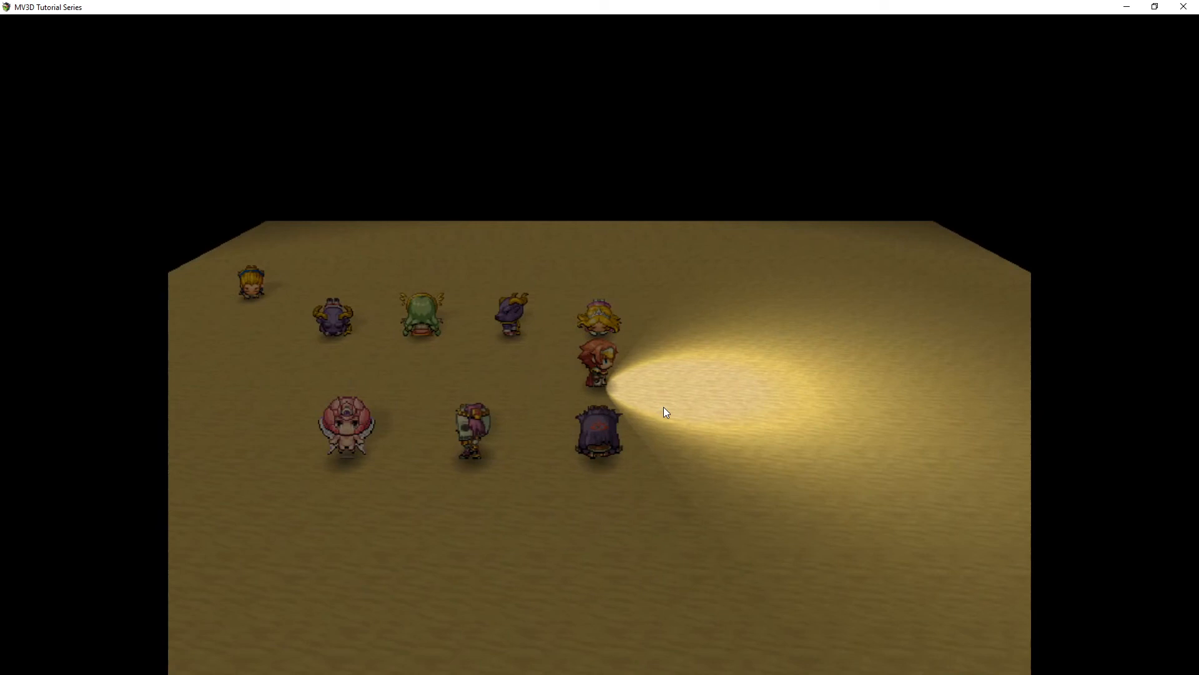
Narrow the flashlight angle with the blonde event at 12,8 and view the beam facing left
{"action": "key", "text": "Up"}
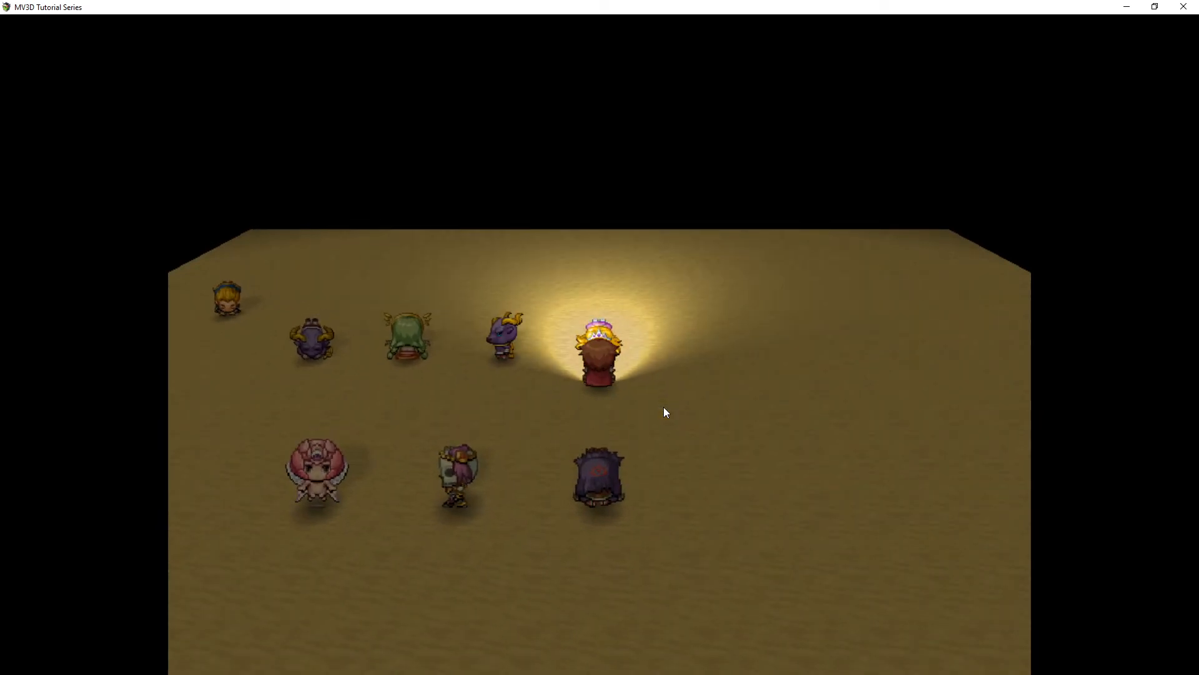
{"action": "key", "text": "Left"}
{"action": "key", "text": "Up"}
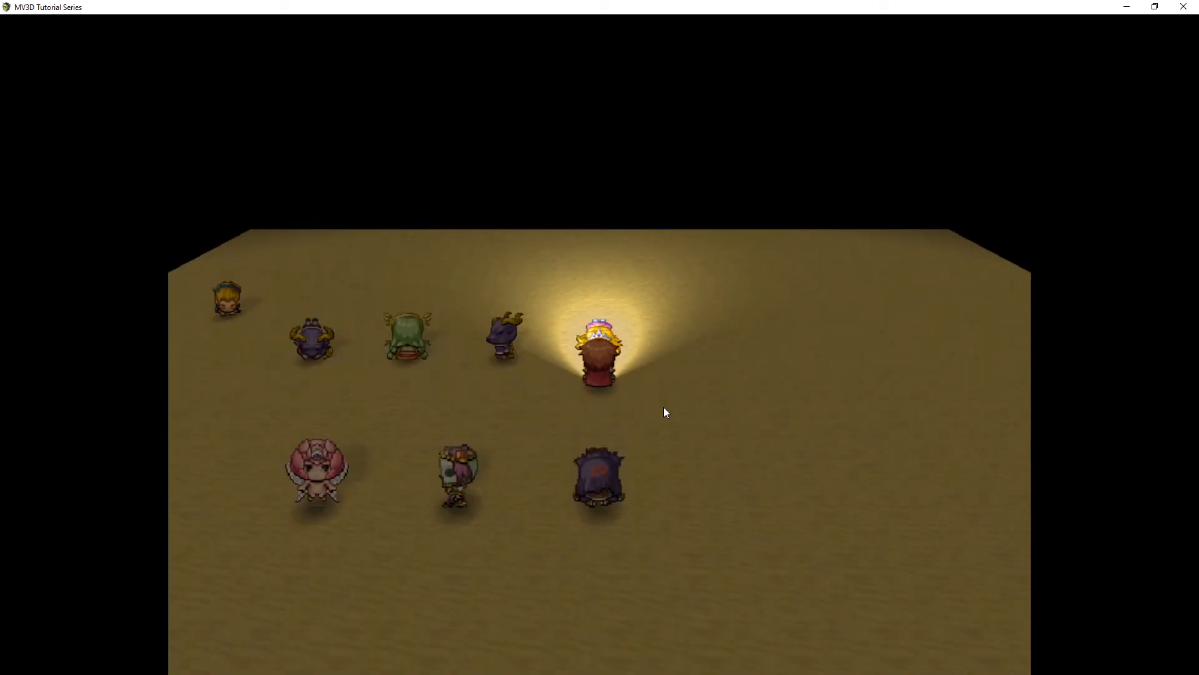
{"action": "key", "text": "Down"}
{"action": "key", "text": "Left"}
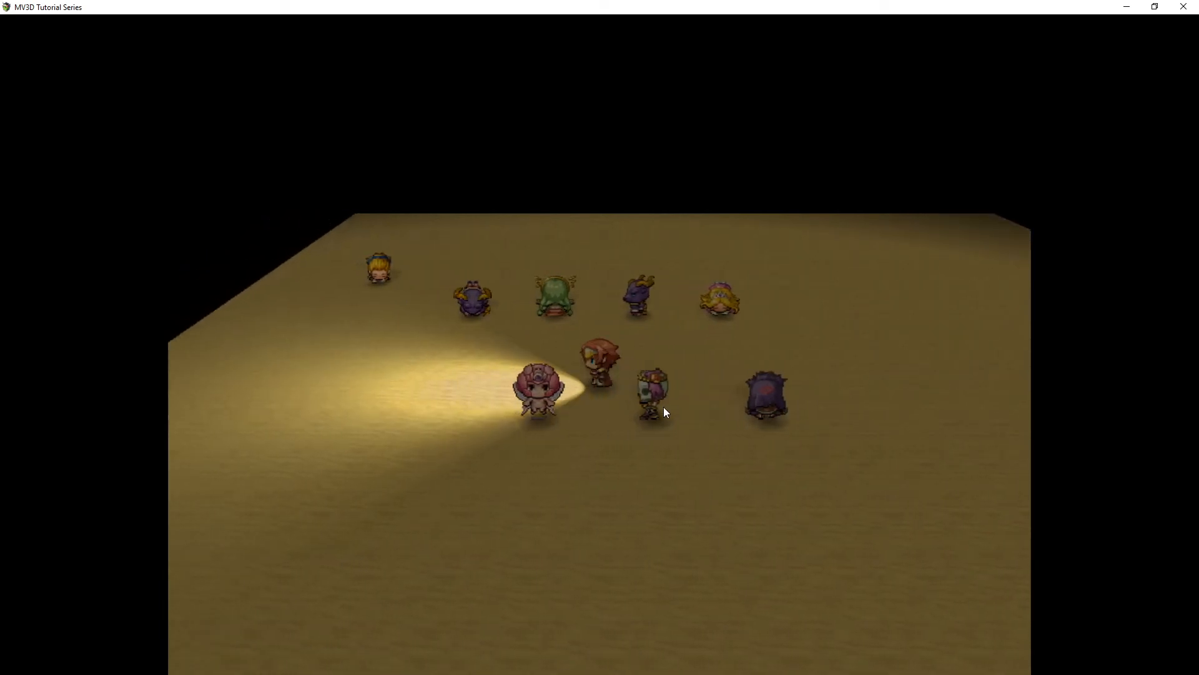
Rotate the camera to view the narrowed beam from another angle, and close the playtest
{"action": "key", "text": "Right"}
{"action": "key", "text": "e"}
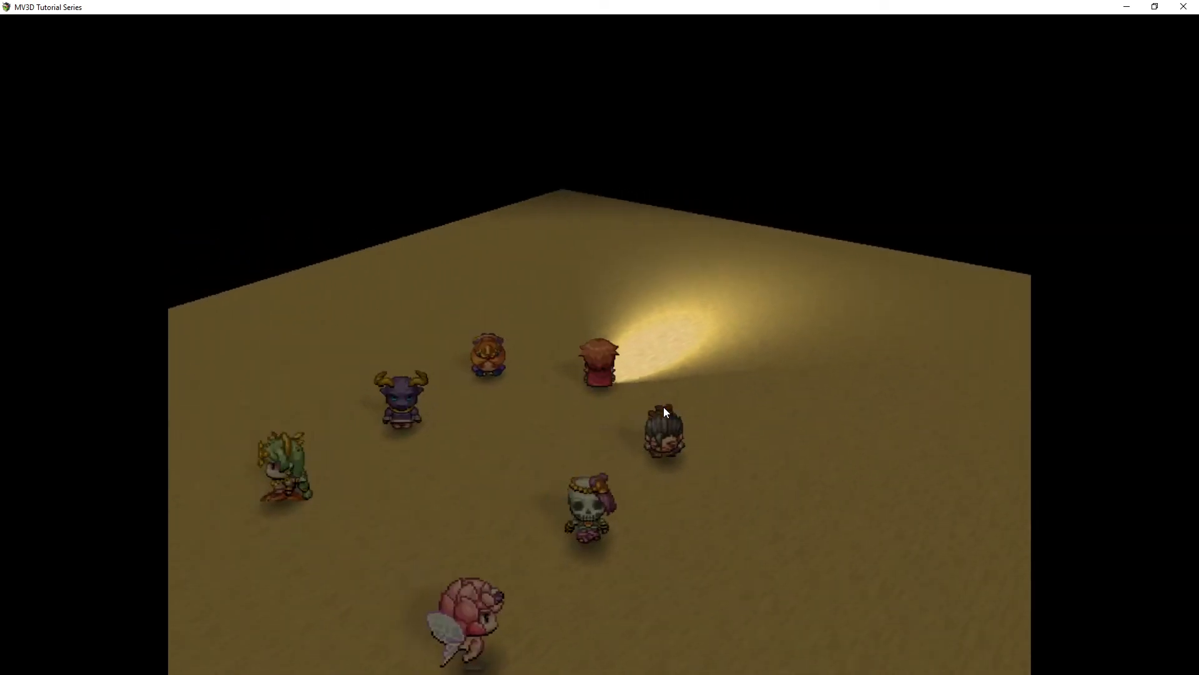
{"action": "key", "text": "Down"}
{"action": "key", "text": "alt+F4"}
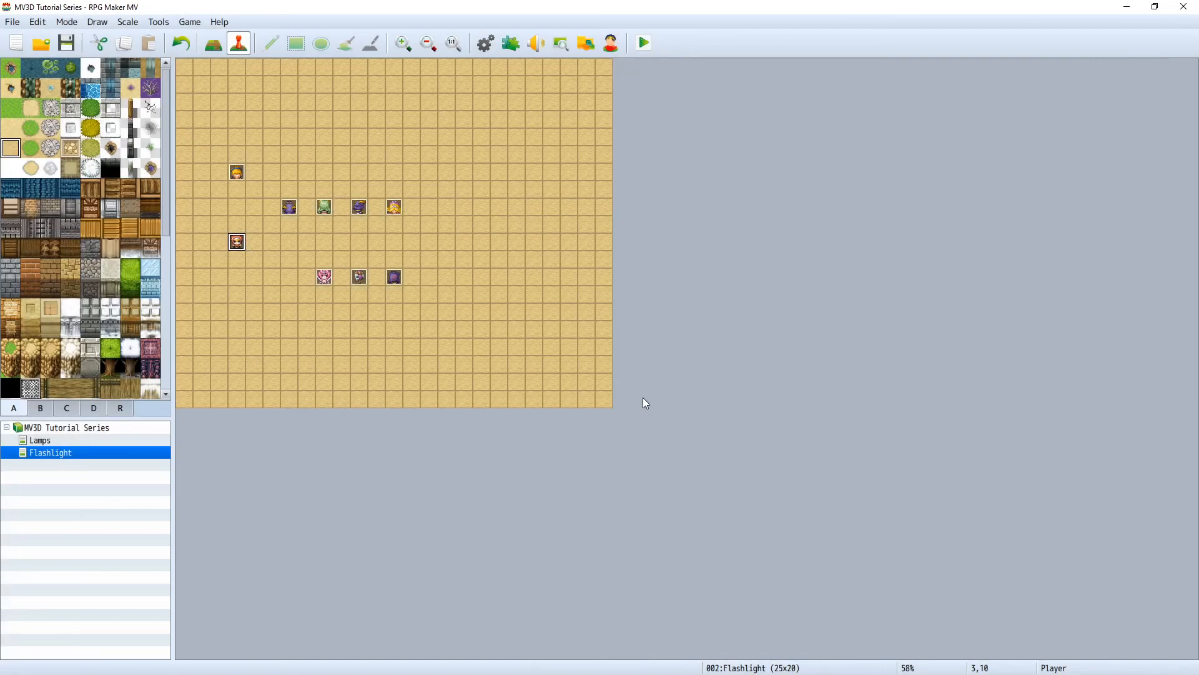
Create an event at 6,12 and give it the horned purple-armoured character image from the Evil sheet
{"action": "double_click", "coordinate": [293, 278]}
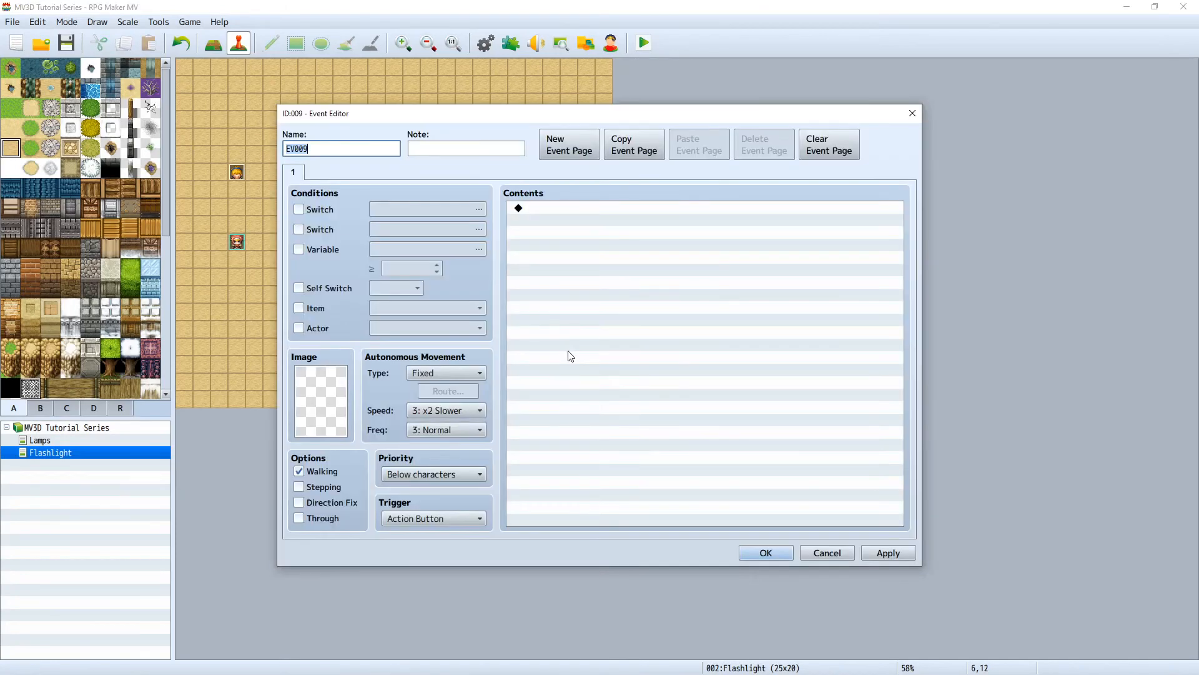
{"action": "double_click", "coordinate": [321, 400]}
{"action": "left_click", "coordinate": [430, 299]}
{"action": "left_click", "coordinate": [614, 311]}
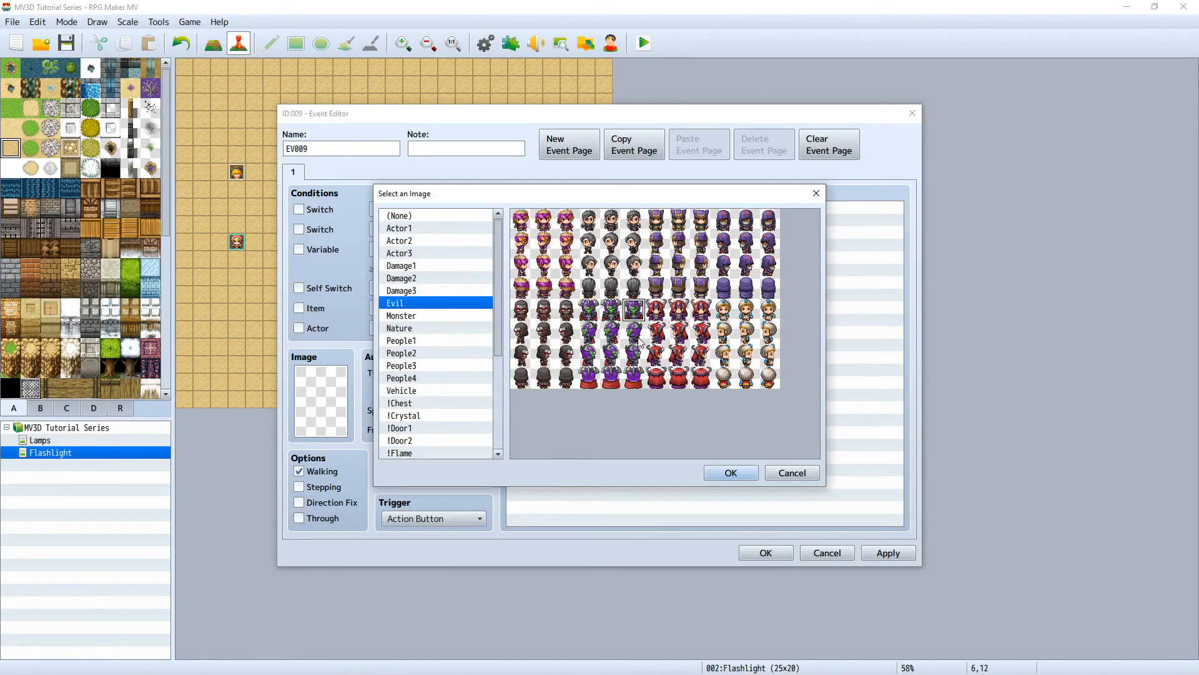
{"action": "left_click", "coordinate": [733, 472]}
Add the plugin command "mv3d @p flashlight #F1F3BA 15 12 90 3" to the new event
{"action": "double_click", "coordinate": [668, 206]}
{"action": "left_click", "coordinate": [783, 516]}
{"action": "type", "text": "mv3d"}
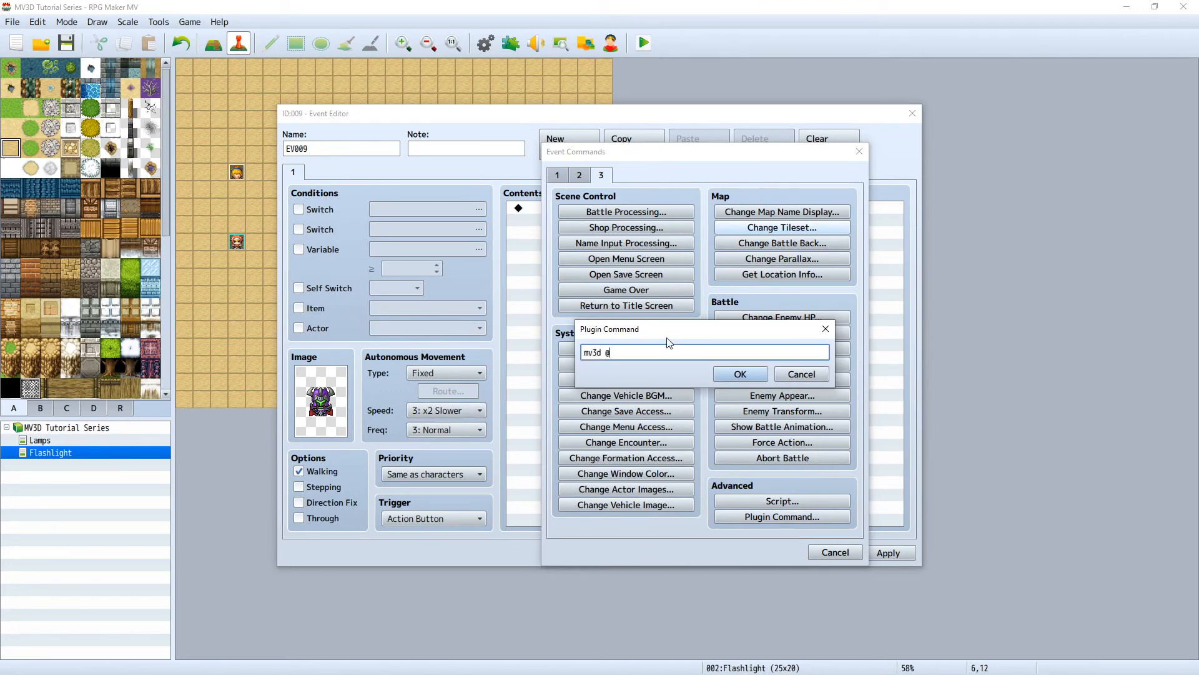
{"action": "type", "text": " @p flashlight"}
{"action": "left_click", "coordinate": [1198, 142]}
{"action": "left_click", "coordinate": [679, 367]}
{"action": "type", "text": "#"}
{"action": "key", "text": "ctrl+v"}
{"action": "type", "text": "15 12 90"}
Change the flashlight colour in the plugin command to #FFA500 and confirm the event
{"action": "double_click", "coordinate": [694, 353]}
{"action": "mouse_move", "coordinate": [676, 356]}
{"action": "left_mouse_down"}
{"action": "mouse_move", "coordinate": [696, 355]}
{"action": "mouse_move", "coordinate": [670, 356]}
{"action": "left_mouse_up"}
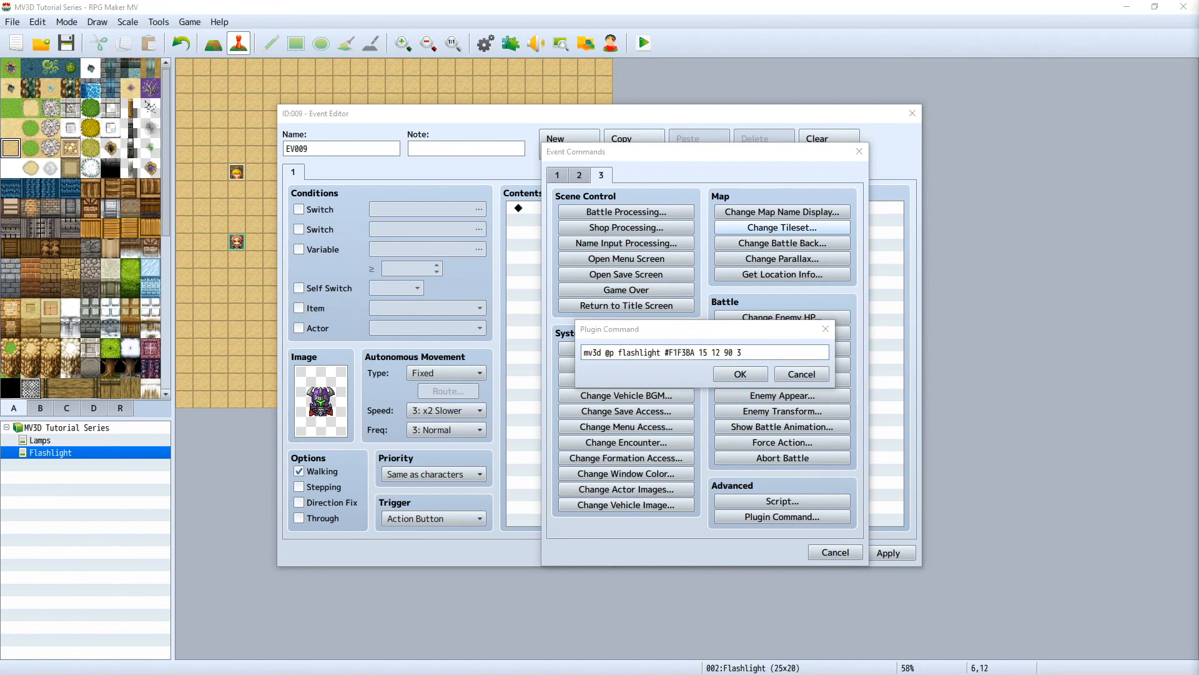
{"action": "left_click_drag", "start_coordinate": [695, 354], "coordinate": [668, 354]}
{"action": "type", "text": "FFA500"}
{"action": "left_click", "coordinate": [740, 374]}
{"action": "left_click", "coordinate": [768, 554]}
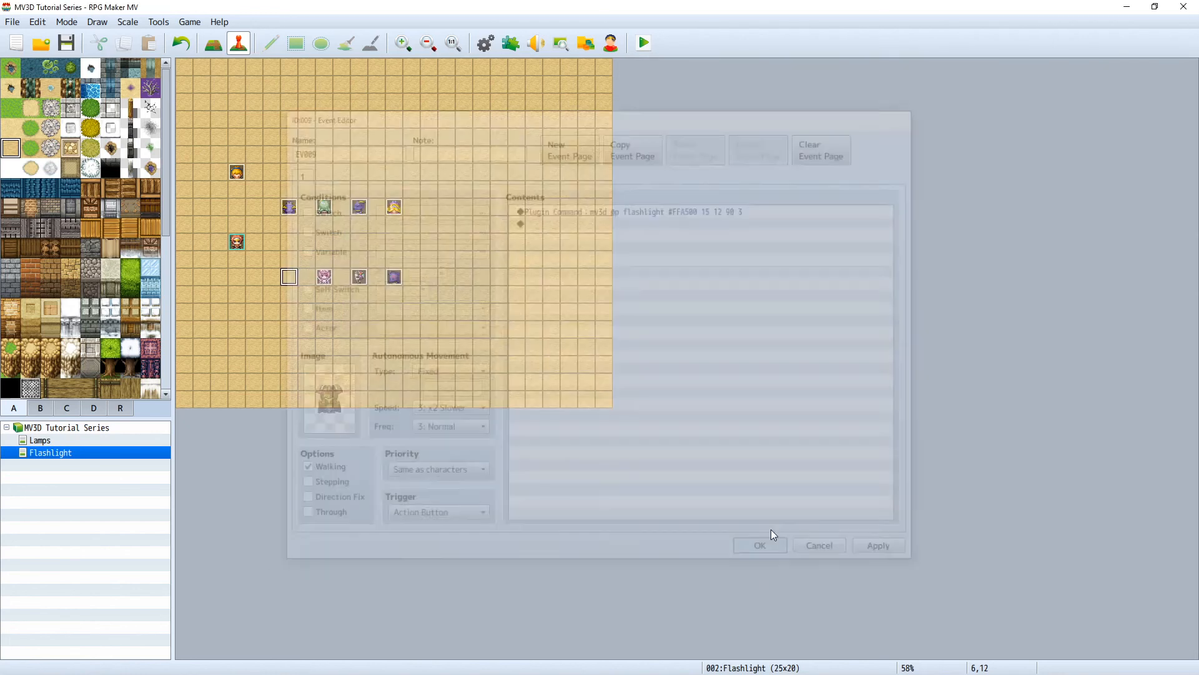
Save the game changes and start a playtest in a maximized window
{"action": "left_click", "coordinate": [644, 43]}
{"action": "left_click", "coordinate": [556, 361]}
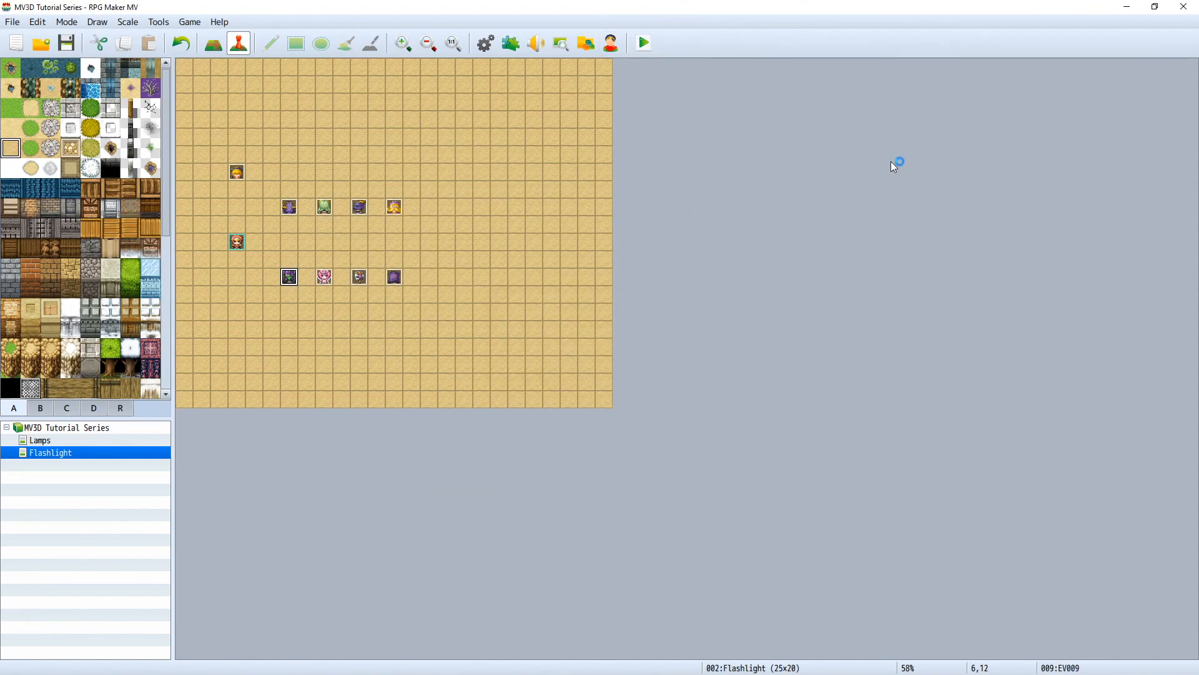
{"action": "left_click", "coordinate": [811, 138]}
Walk the player to the armoured event at 6,12, activate the orange flashlight and view the beam facing left
{"action": "key", "text": "Up"}
{"action": "key", "text": "Return"}
{"action": "key", "text": "Down"}
{"action": "key", "text": "Right"}
{"action": "key", "text": "Up"}
{"action": "key", "text": "Right"}
{"action": "key", "text": "Down"}
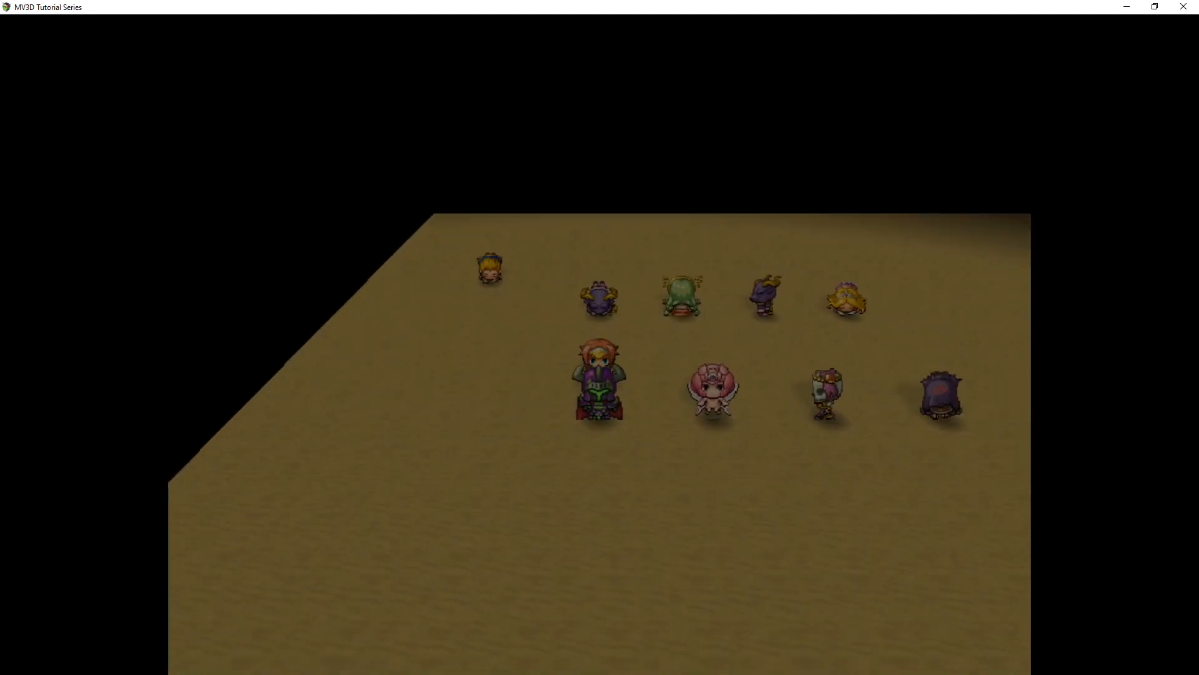
{"action": "key", "text": "Left"}
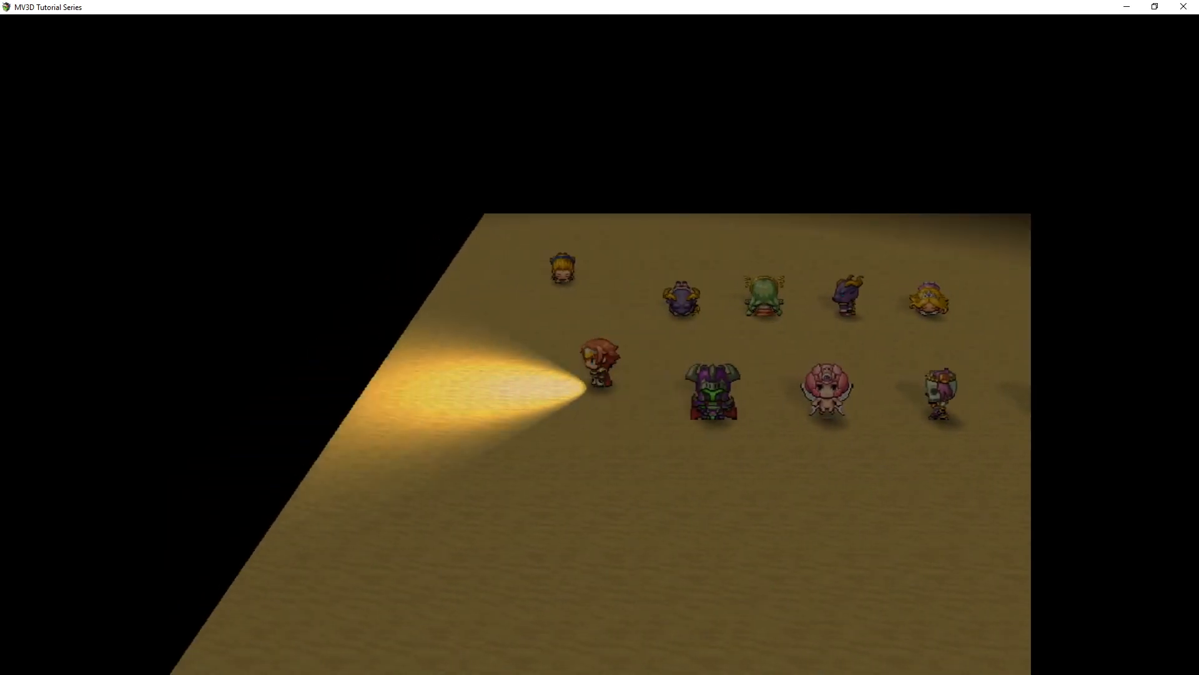
Aim the orange beam along the underside of the lower event row and rotate the camera to view it from the front
{"action": "key", "text": "Right"}
{"action": "key", "text": "Down"}
{"action": "key", "text": "Right"}
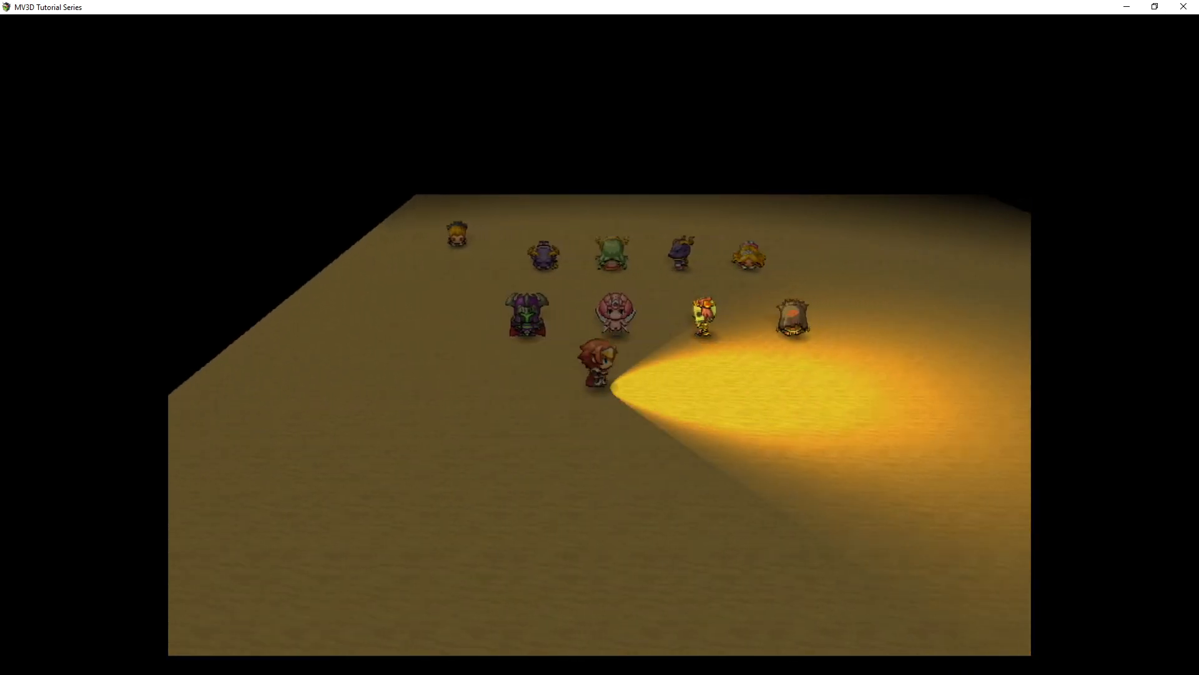
{"action": "key", "text": "q"}
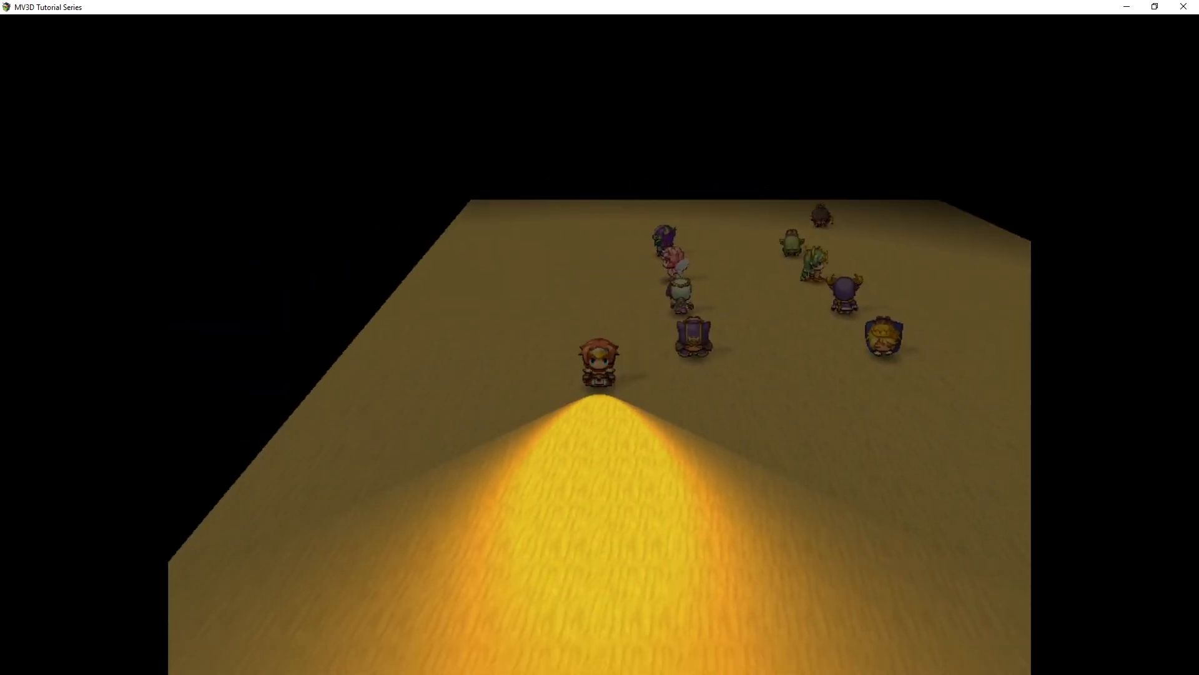
Walk the player through the aisle between the event rows and turn back to light the events with the orange beam
{"action": "key", "text": "Right"}
{"action": "key", "text": "Up"}
{"action": "key", "text": "Up"}
{"action": "key", "text": "Down"}
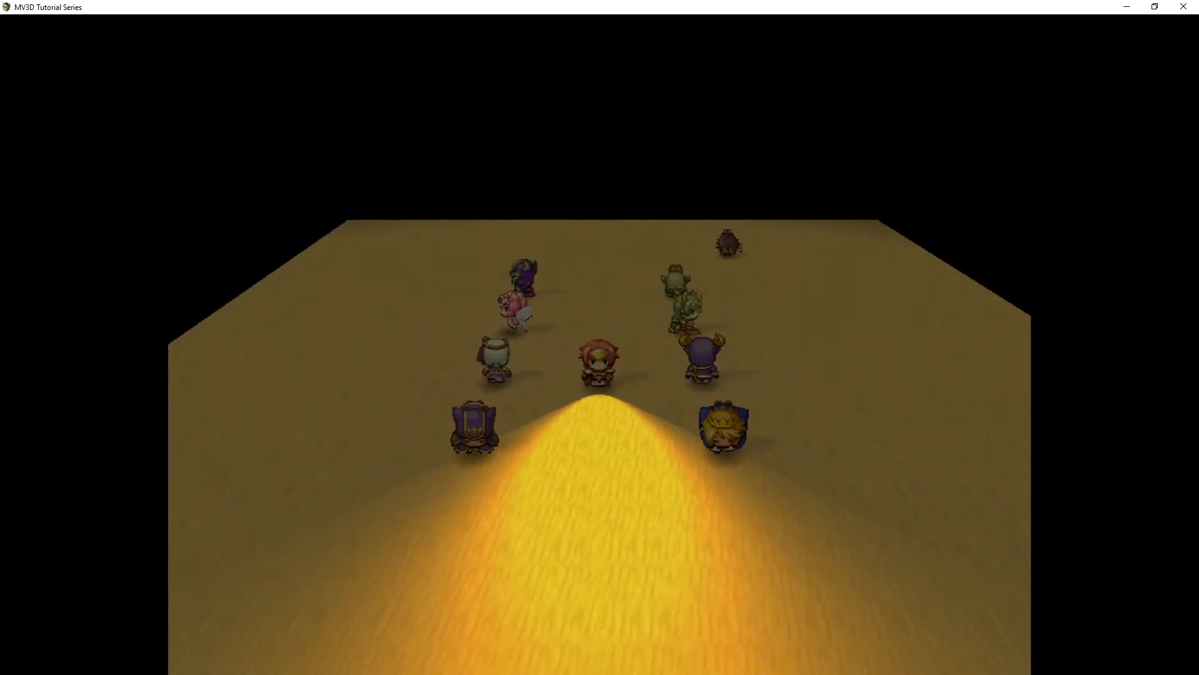
{"action": "key", "text": "Left"}
{"action": "key", "text": "Right"}
{"action": "key", "text": "Down"}
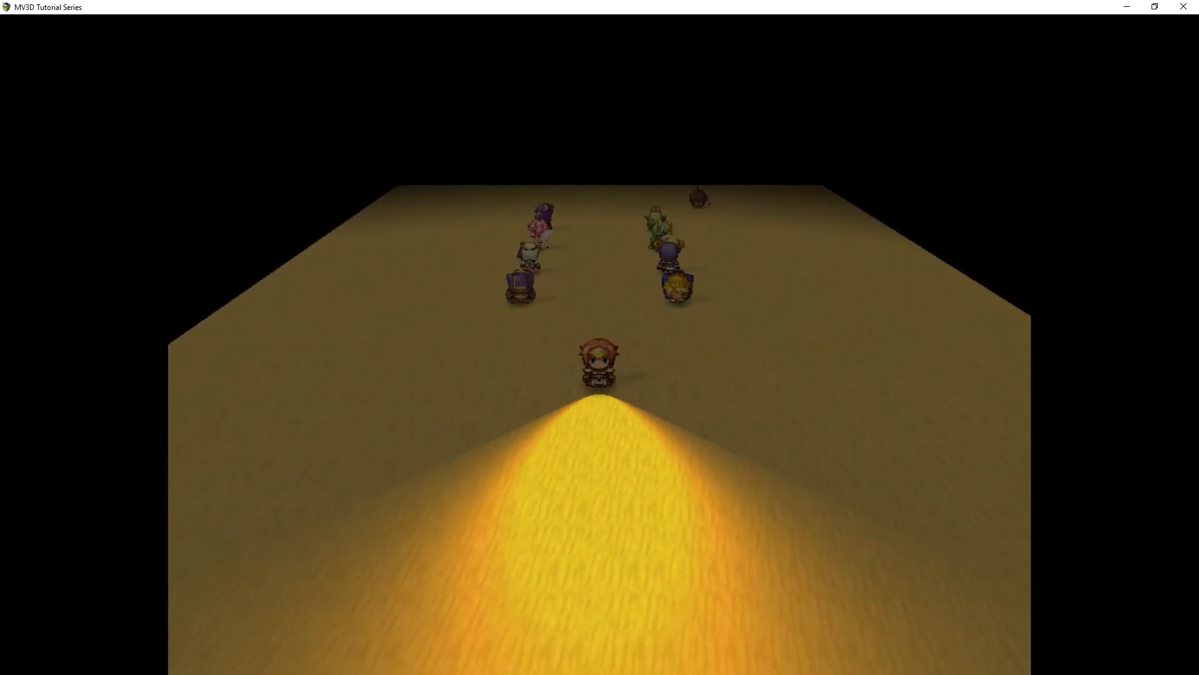
{"action": "key", "text": "Up"}
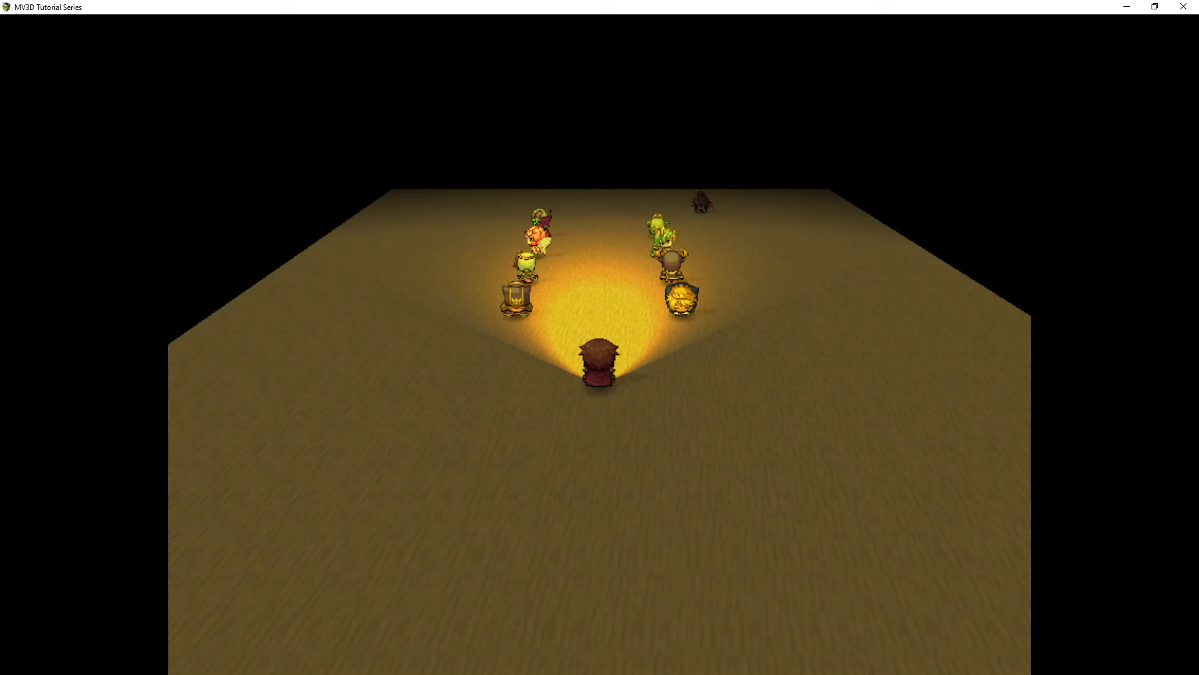